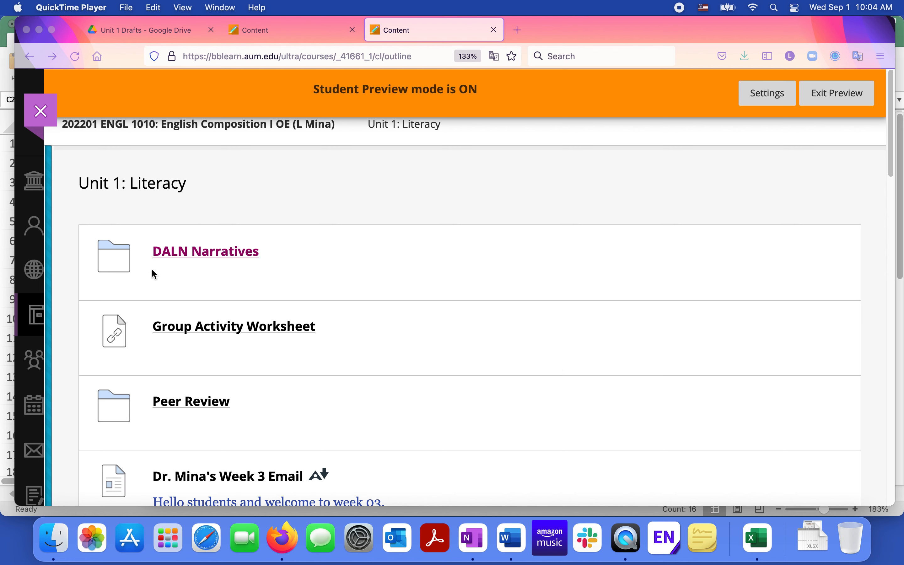
# - Open the Peer Review folder in the Unit 1: Literacy course content
pyautogui.scroll(-1, 301, 247)
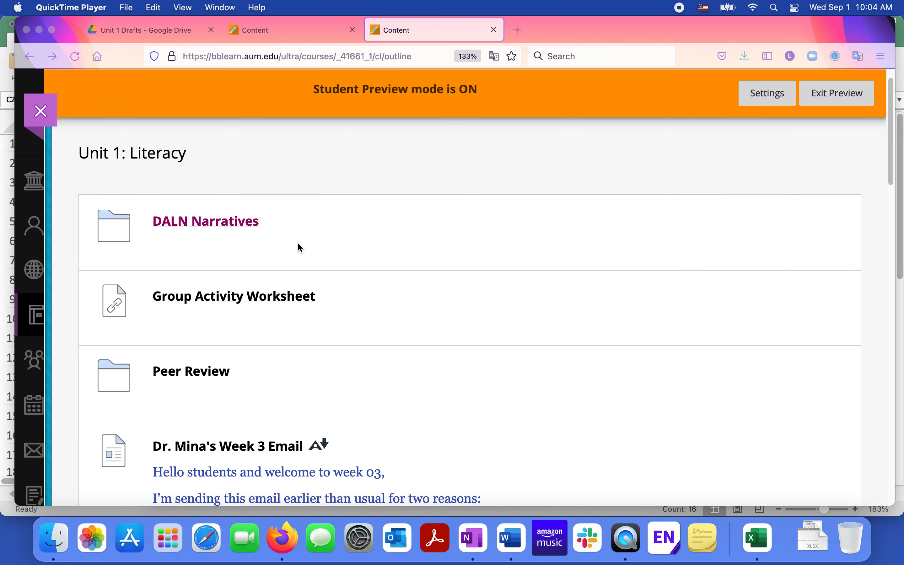
pyautogui.scroll(-2, 298, 243)
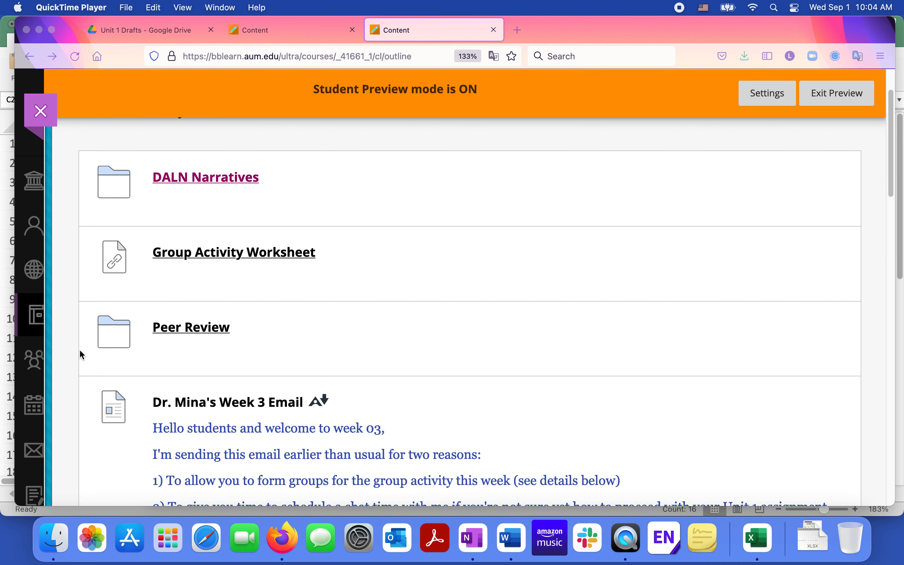
pyautogui.click(196, 332)
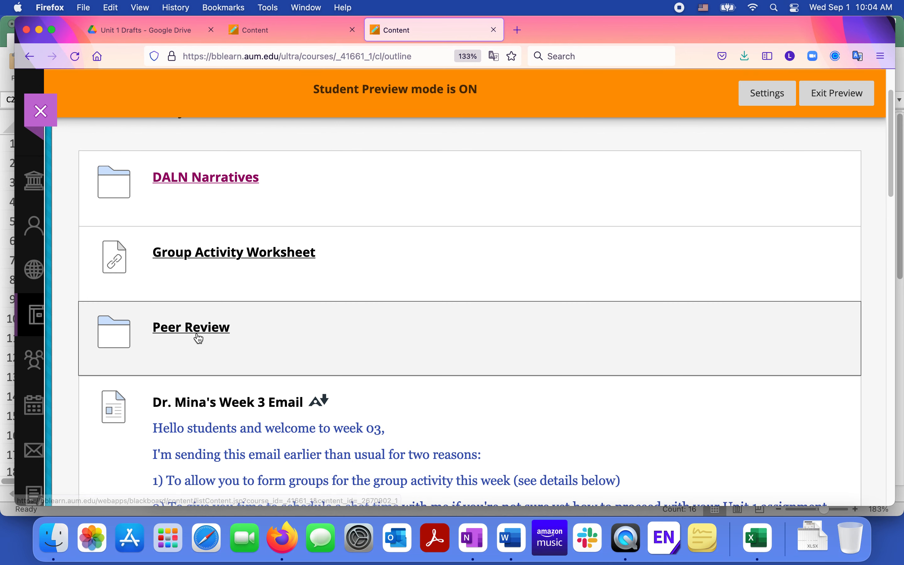
pyautogui.click(196, 332)
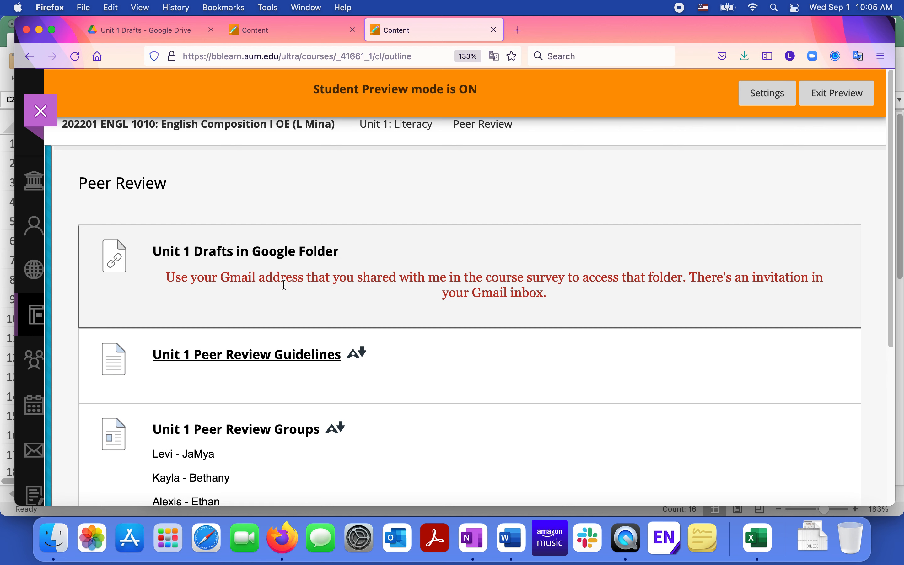
# - Read through the Unit 1 Peer Review Groups pairings on the Peer Review page
pyautogui.scroll(-5, 284, 285)
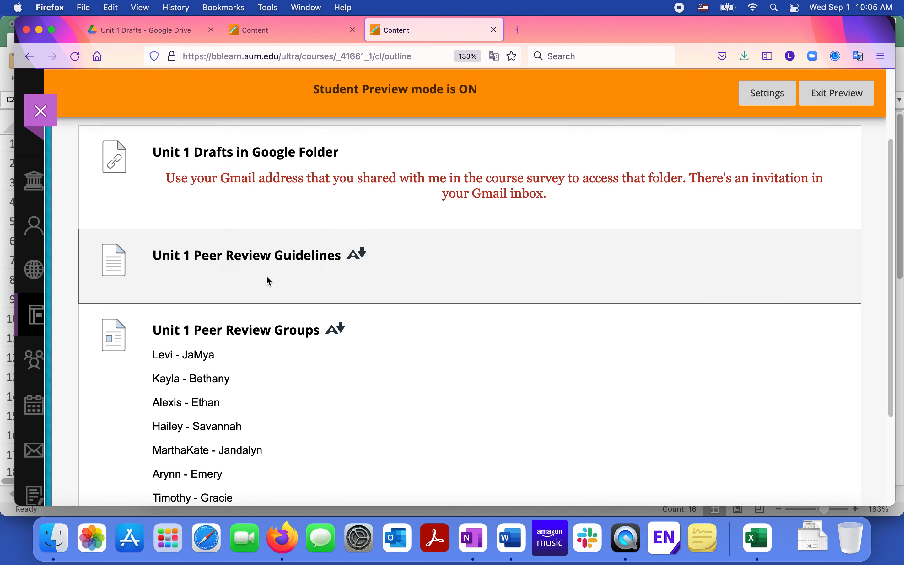
pyautogui.scroll(-5, 267, 278)
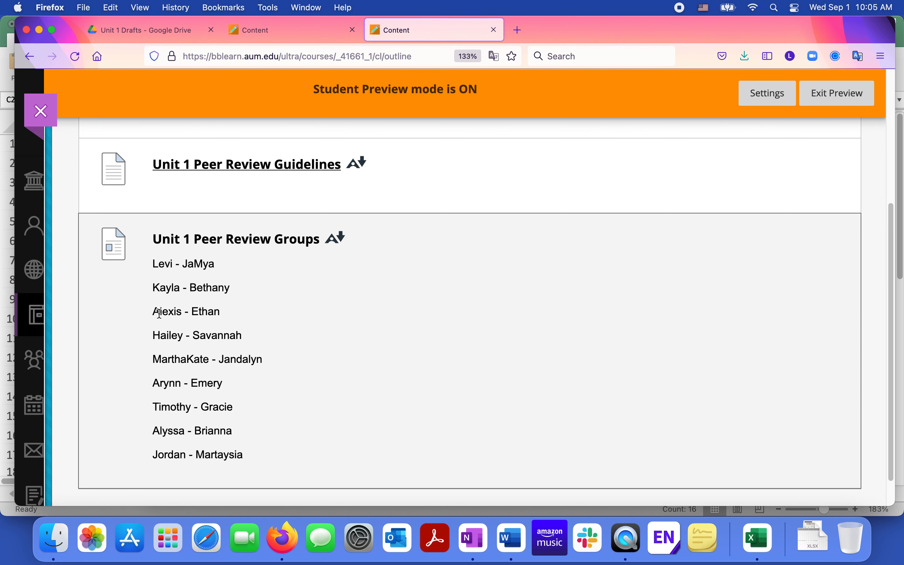
pyautogui.scroll(1, 160, 313)
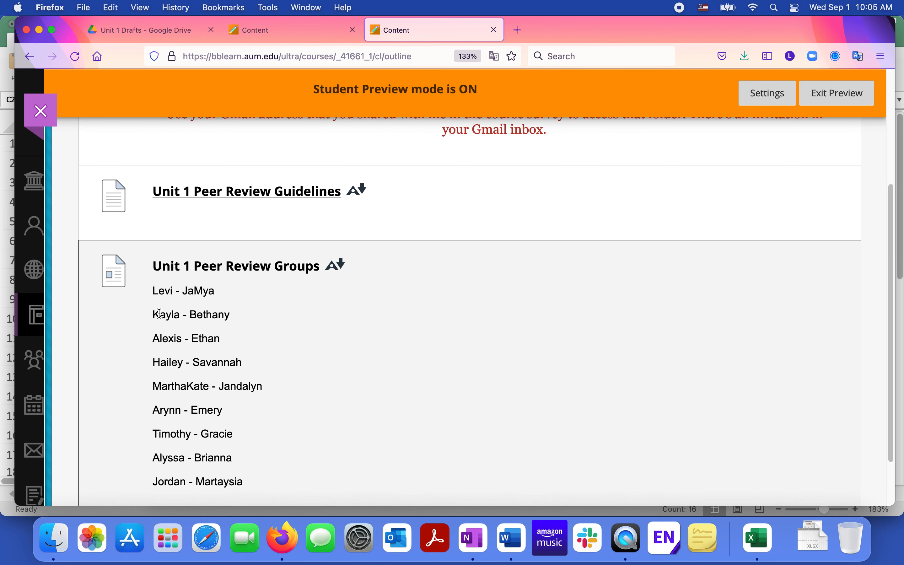
pyautogui.scroll(-3, 162, 318)
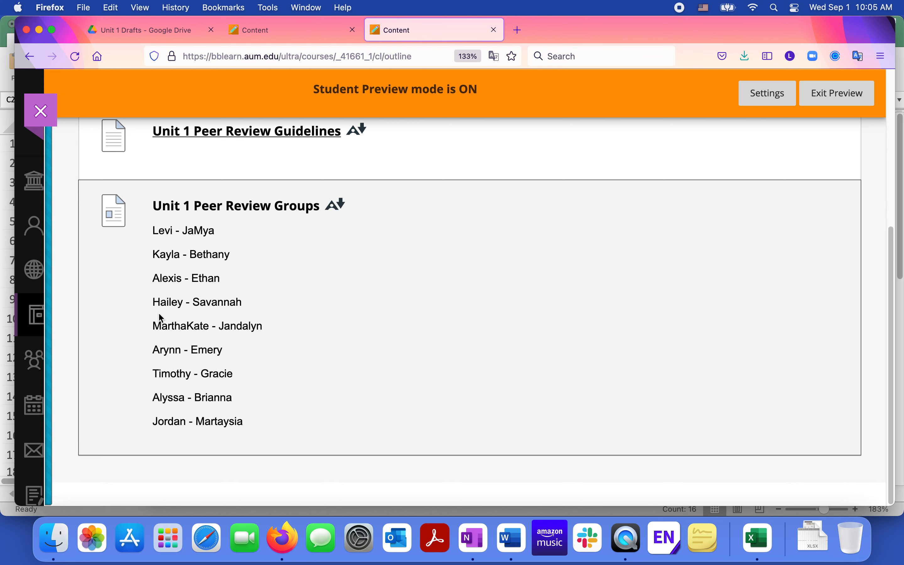
pyautogui.scroll(1, 162, 318)
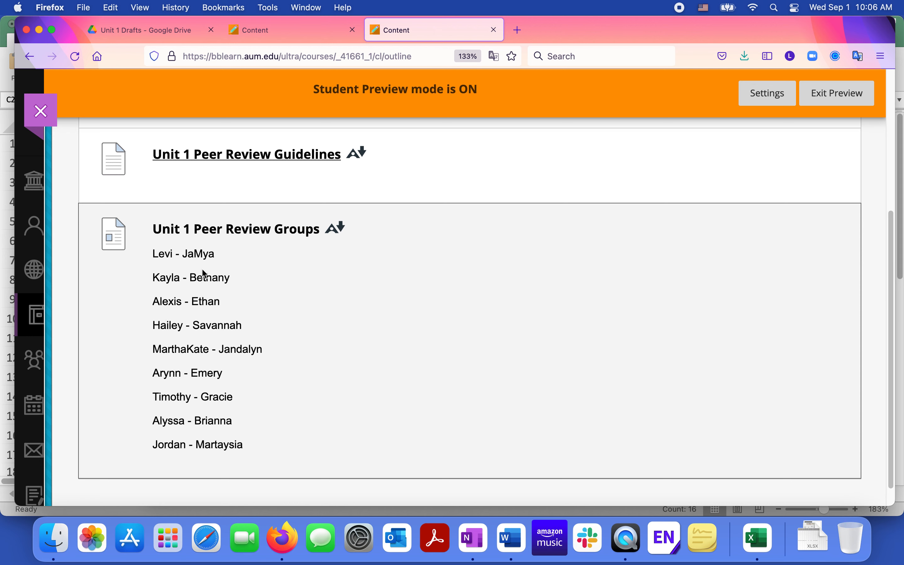
pyautogui.scroll(2, 205, 274)
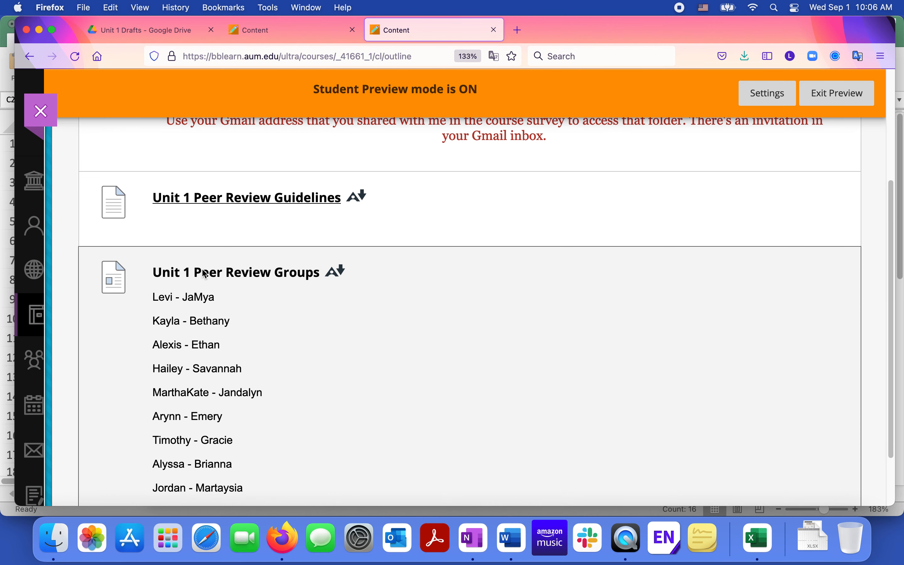
pyautogui.scroll(2, 202, 269)
# - Open the Unit 1 Drafts in Google Folder link from the Section OA course's Peer Review page
pyautogui.click(162, 28)
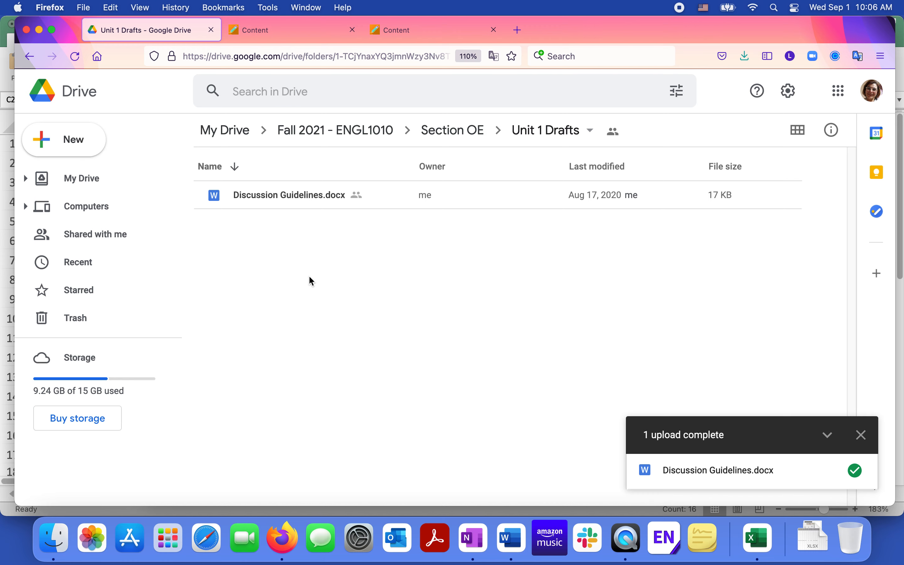
pyautogui.click(267, 30)
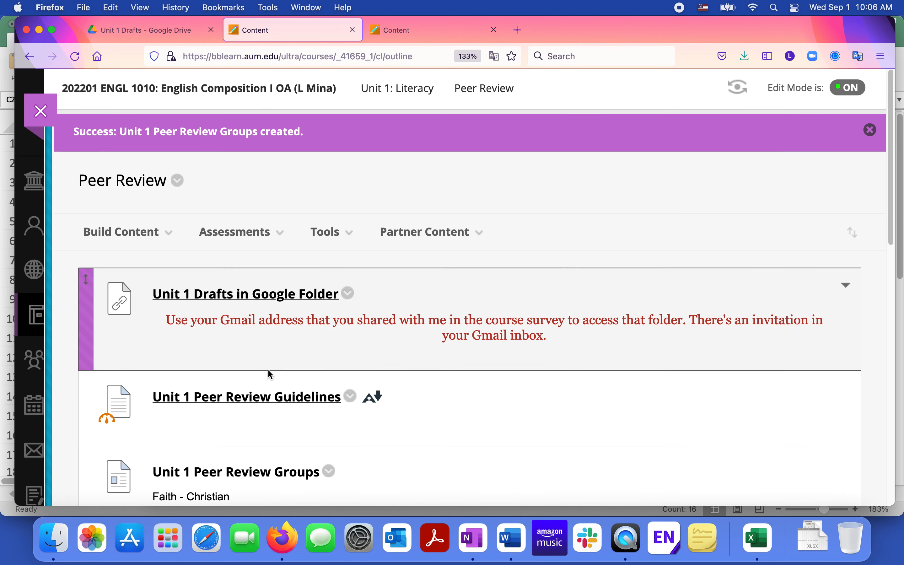
pyautogui.click(246, 295)
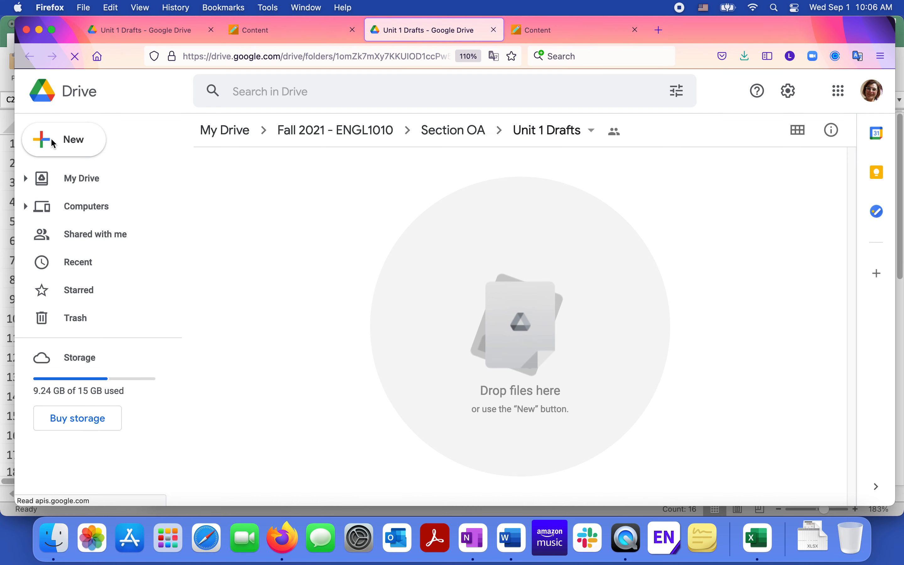
# - Upload Discussion Guidelines.docx from the Assignments folder into the Section OA Unit 1 Drafts folder
pyautogui.click(69, 150)
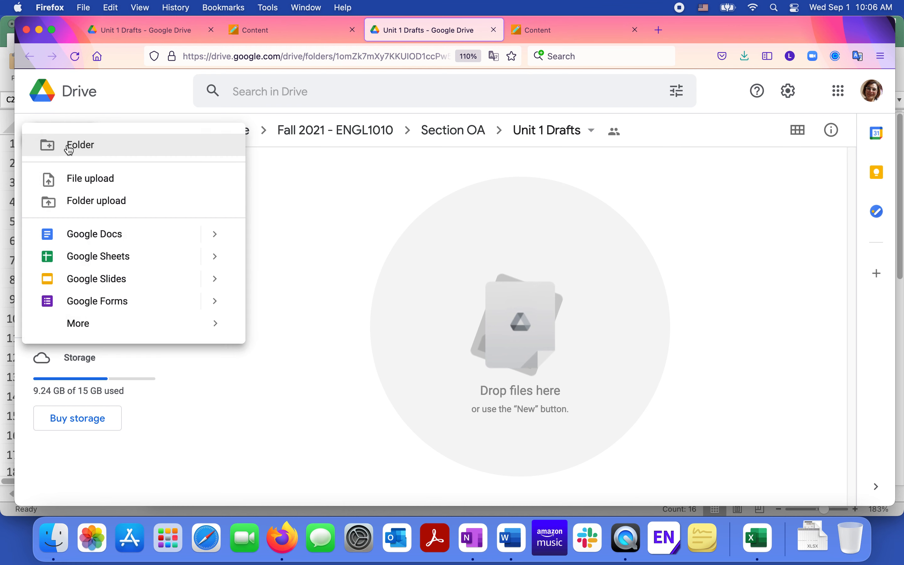
pyautogui.click(75, 183)
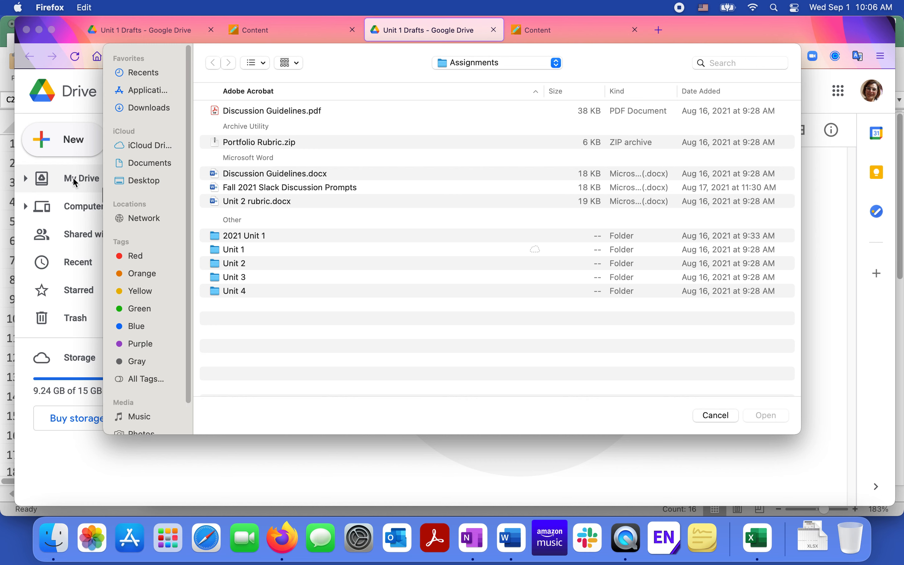
pyautogui.doubleClick(275, 173)
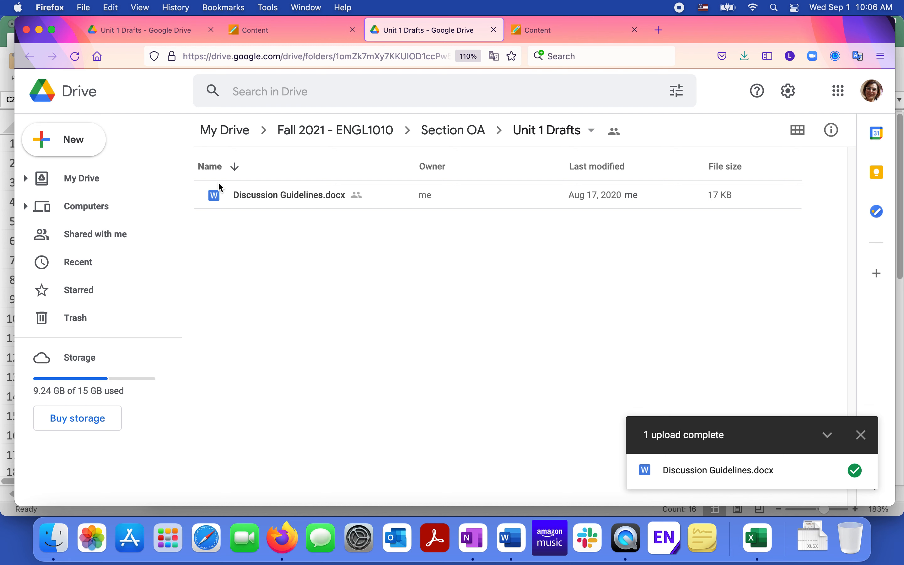
# - Open the uploaded document and rename it as a student's first name followed by "-Unit 1"
pyautogui.doubleClick(242, 195)
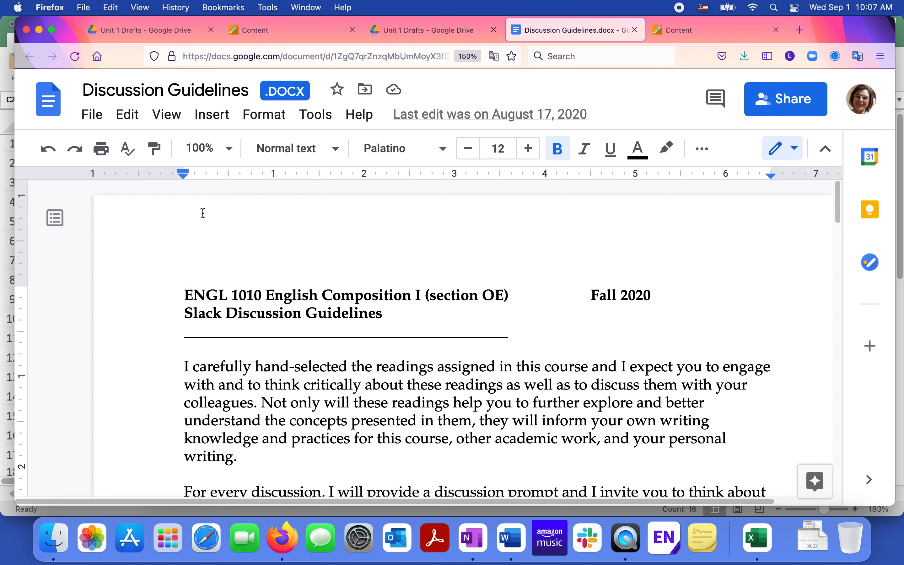
pyautogui.click(179, 94)
pyautogui.click(241, 94)
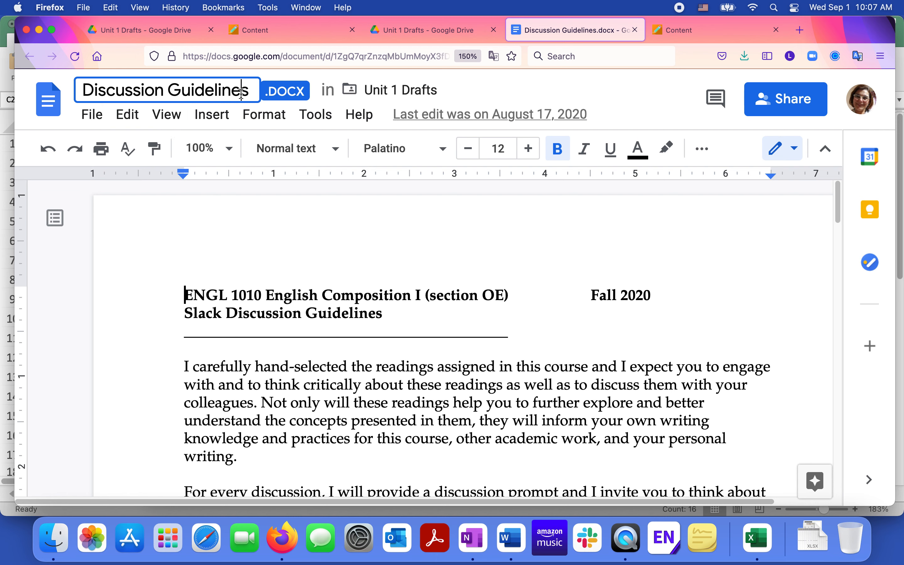
pyautogui.press('super+a')
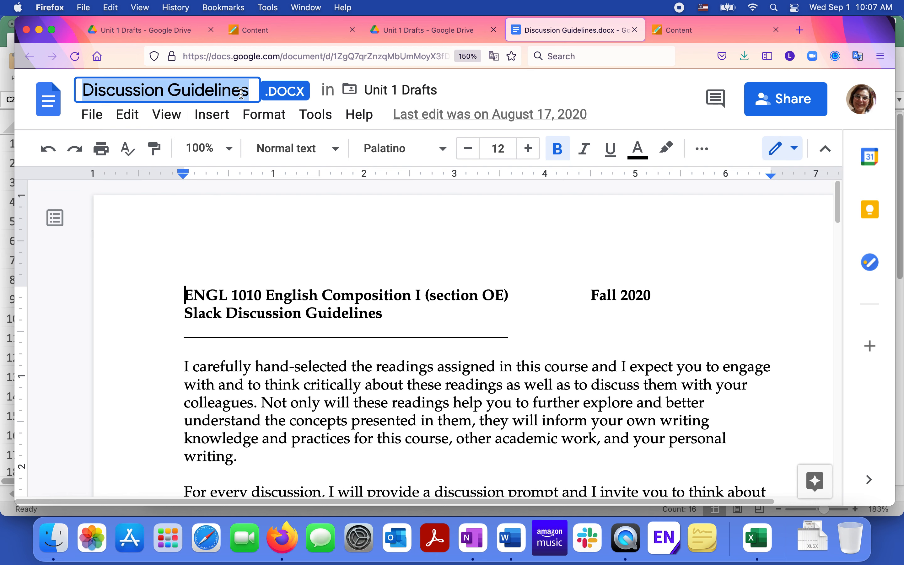
pyautogui.press('BackSpace')
pyautogui.write('Ethan')
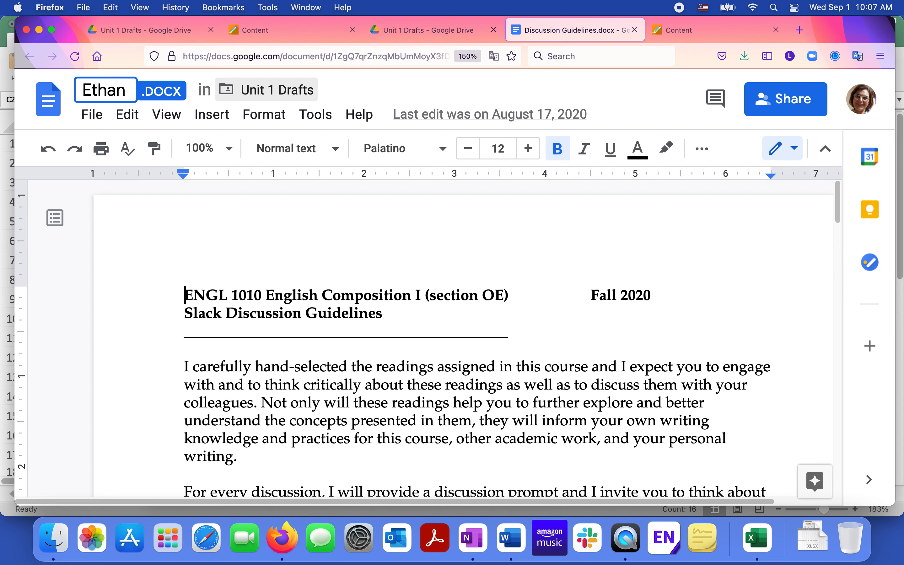
pyautogui.write('-')
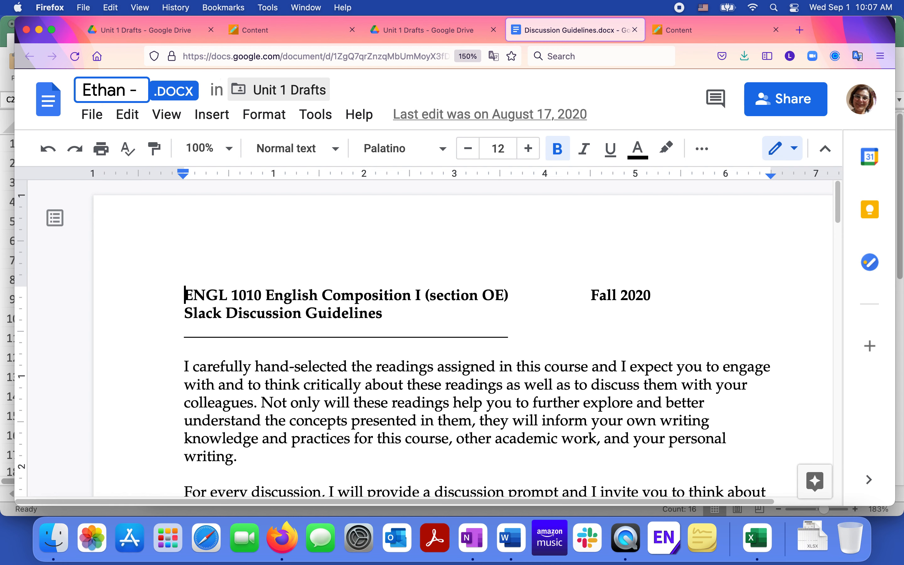
pyautogui.write('Unit 1')
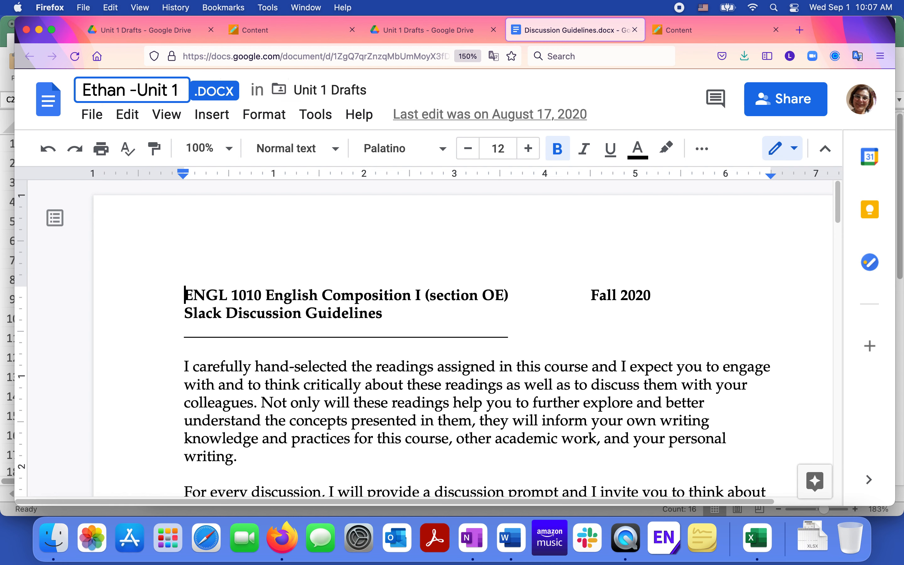
pyautogui.press('Return')
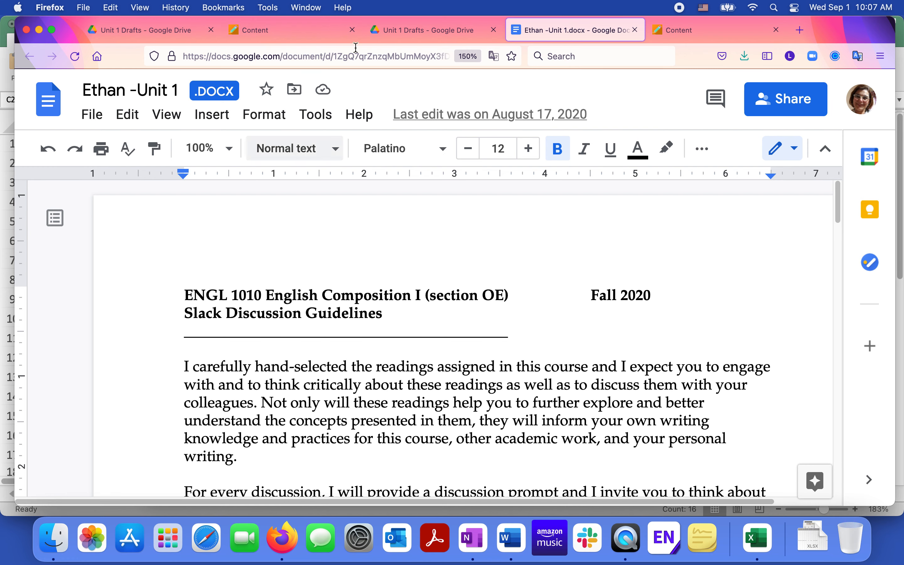
# - Check the renamed file in the Unit 1 Drafts Drive folder and the open document
pyautogui.click(426, 29)
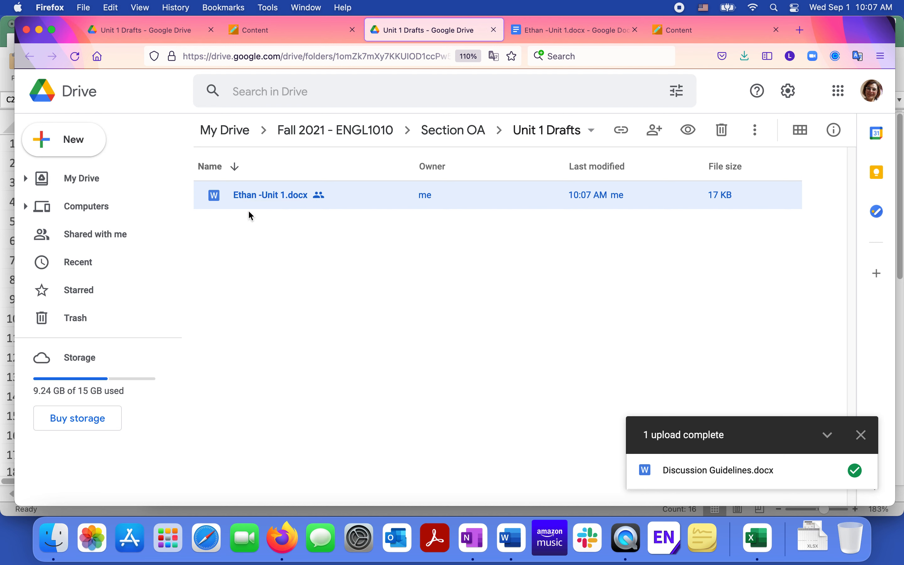
pyautogui.click(553, 27)
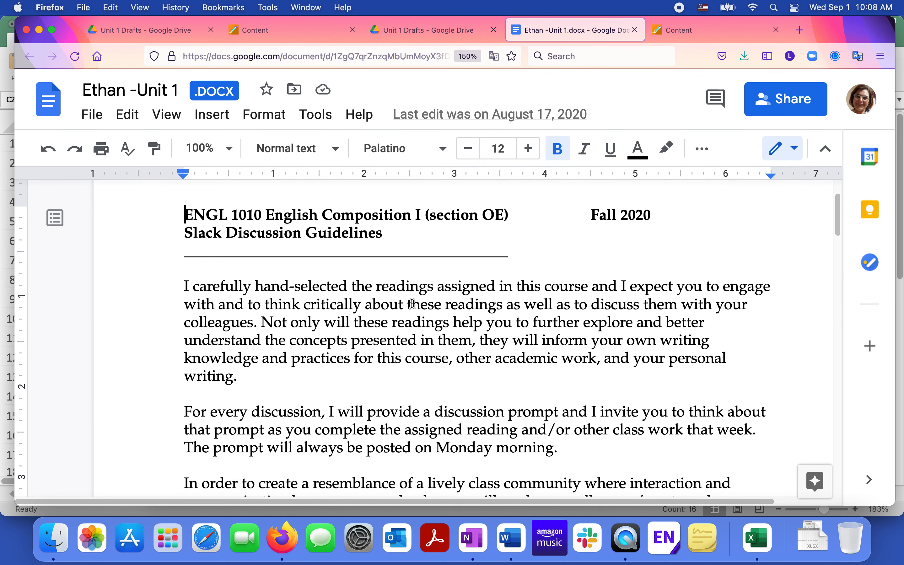
pyautogui.click(417, 37)
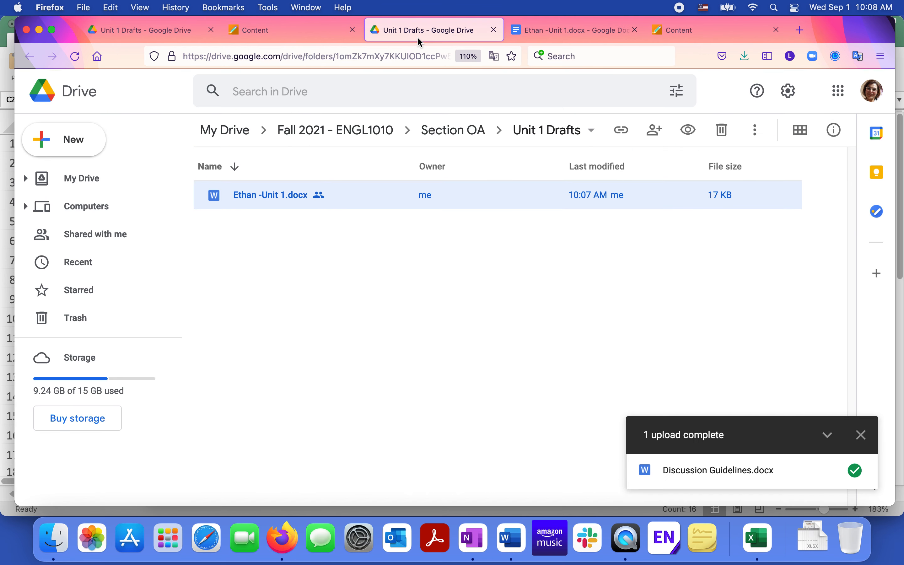
pyautogui.click(590, 29)
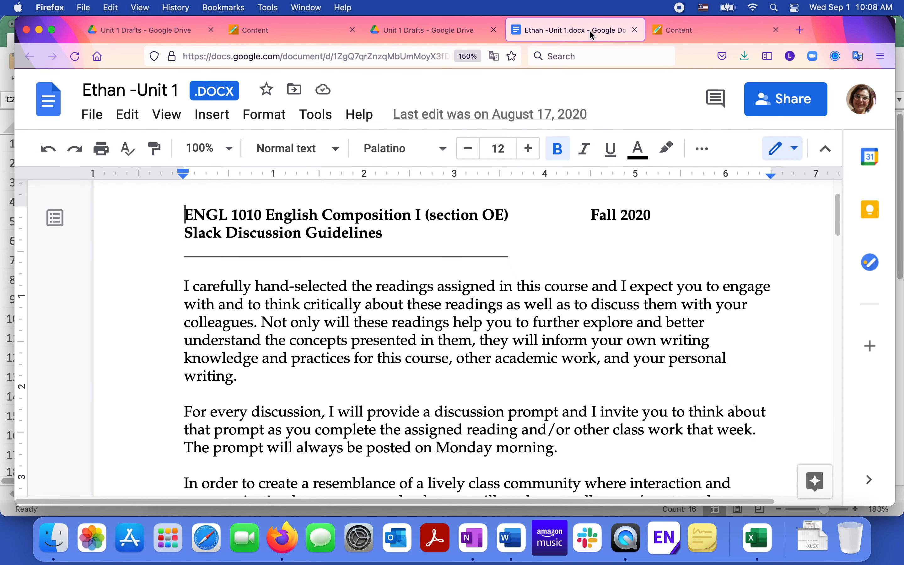
# - Open Unit 1 Peer Review Guidelines from the course preview in Microsoft Word
pyautogui.click(708, 31)
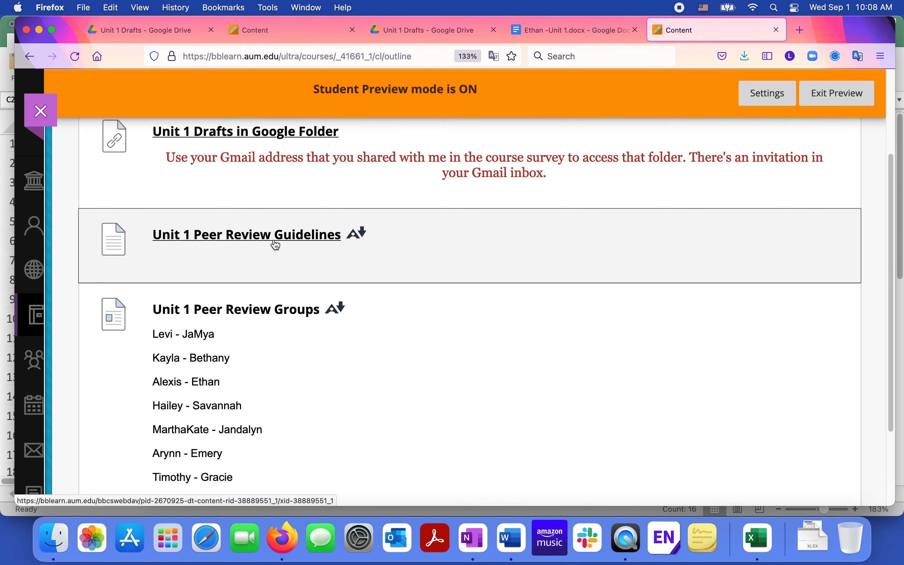
pyautogui.click(275, 245)
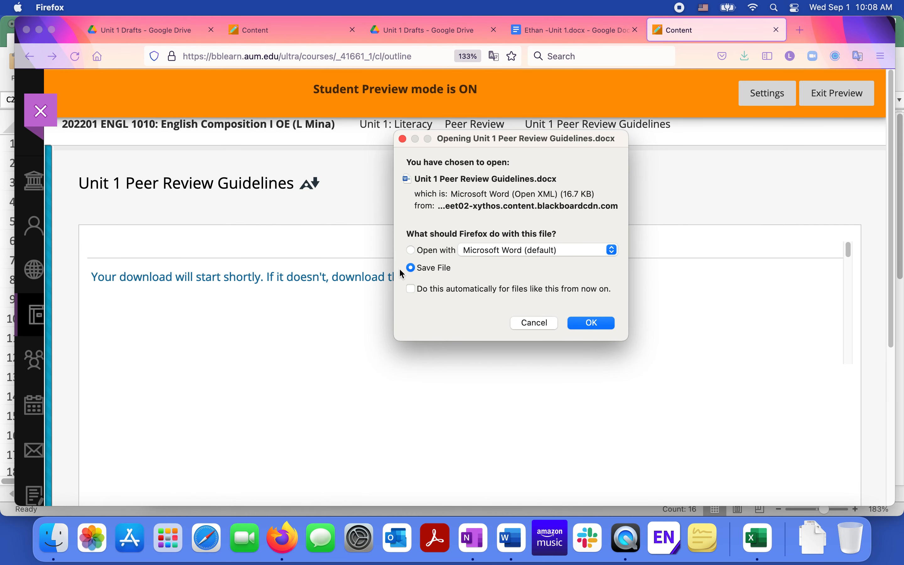
pyautogui.click(418, 253)
pyautogui.click(600, 323)
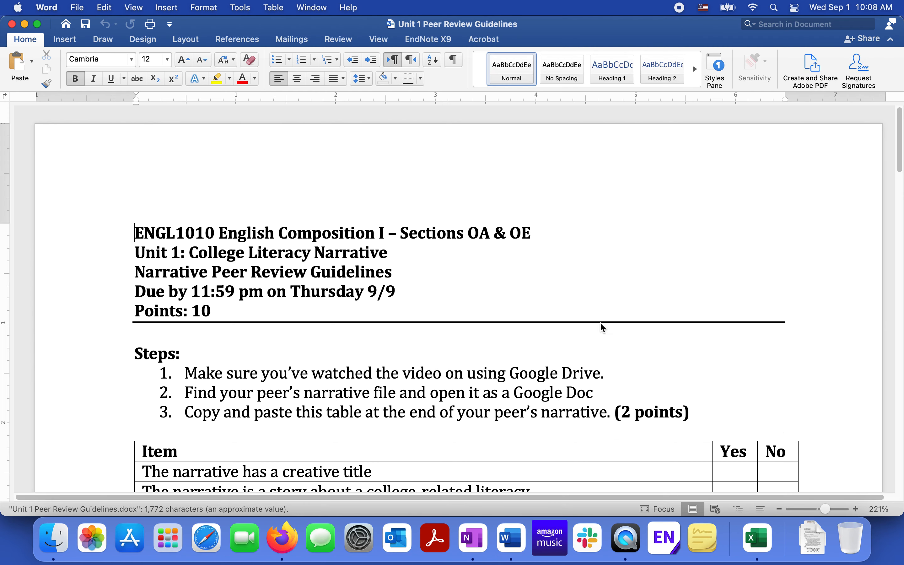
# - Select and copy the Item / Yes / No peer review checklist table in the guidelines
pyautogui.scroll(-4, 601, 323)
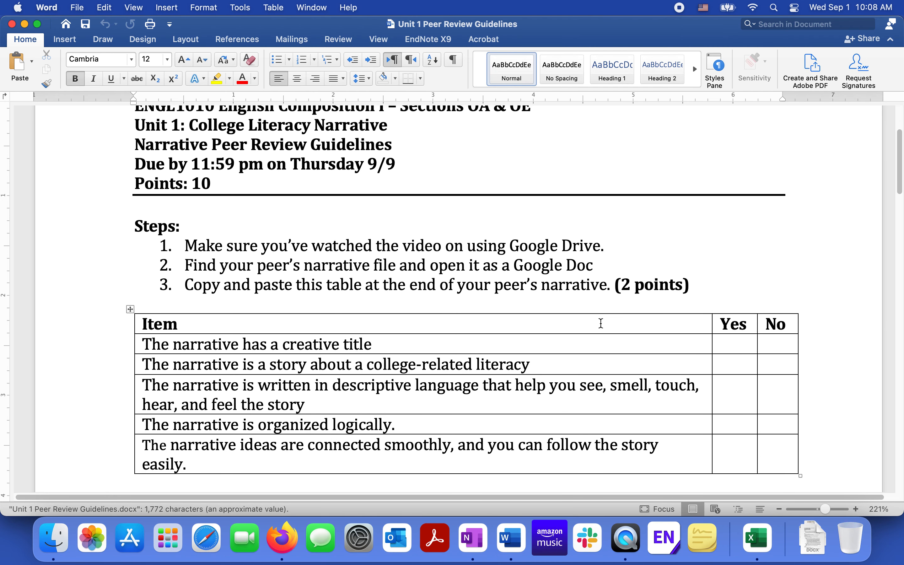
pyautogui.scroll(-2, 601, 323)
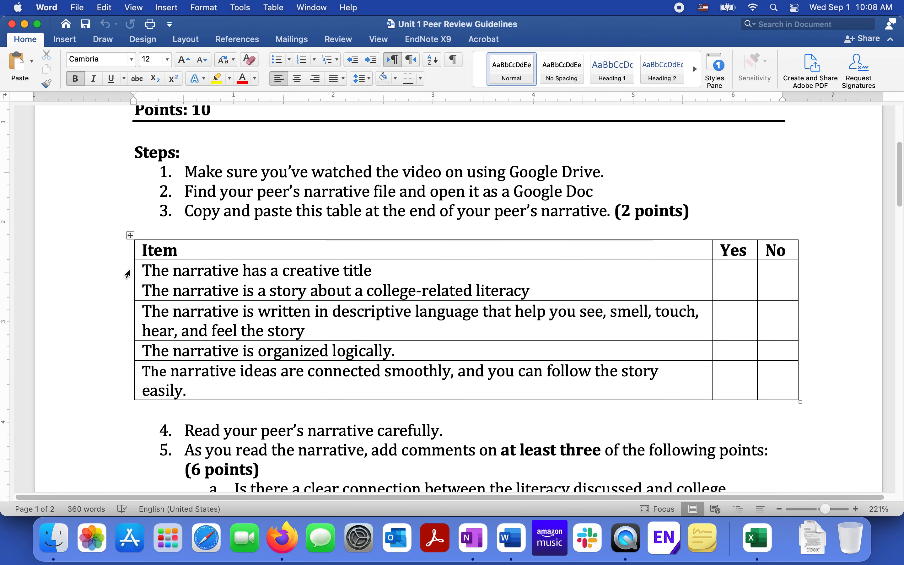
pyautogui.scroll(-1, 274, 322)
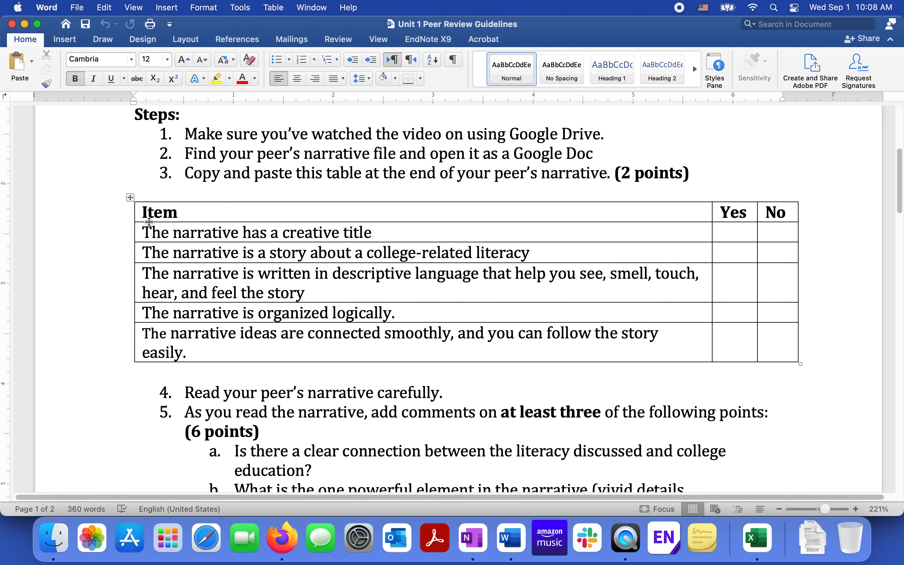
pyautogui.click(130, 197)
pyautogui.press('super+c')
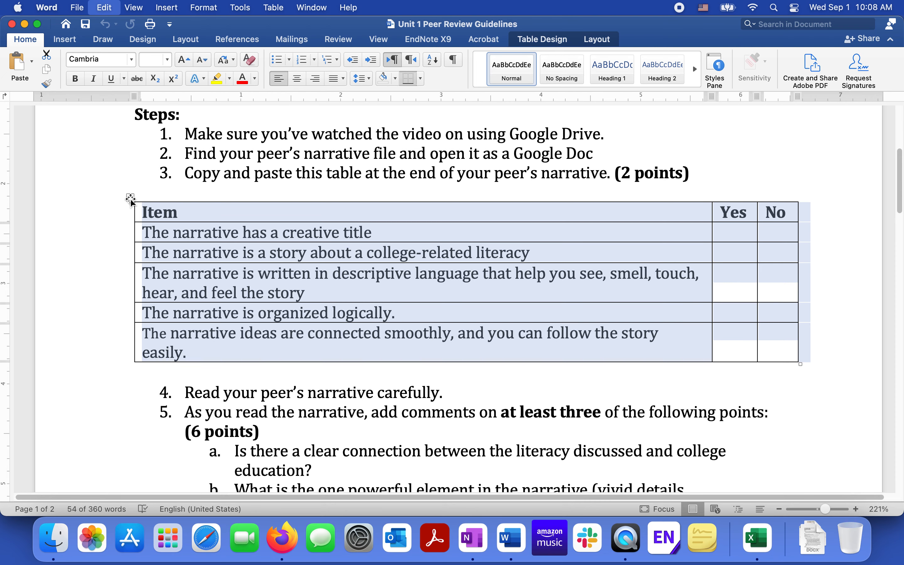
pyautogui.moveTo(365, 23); pyautogui.dragTo(366, 116)
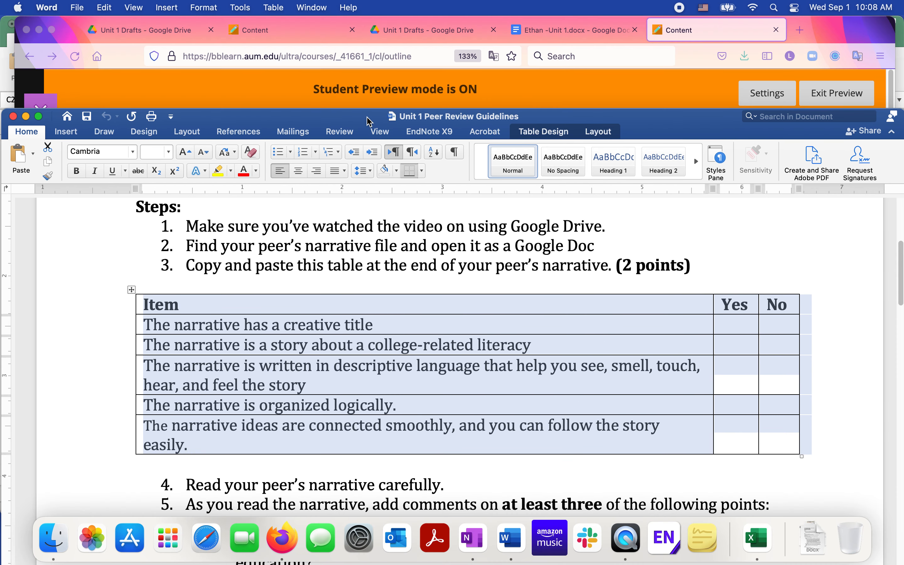
# - Switch to the peer's Google Doc and paste the checklist table at the end of the document
pyautogui.click(585, 33)
pyautogui.click(582, 29)
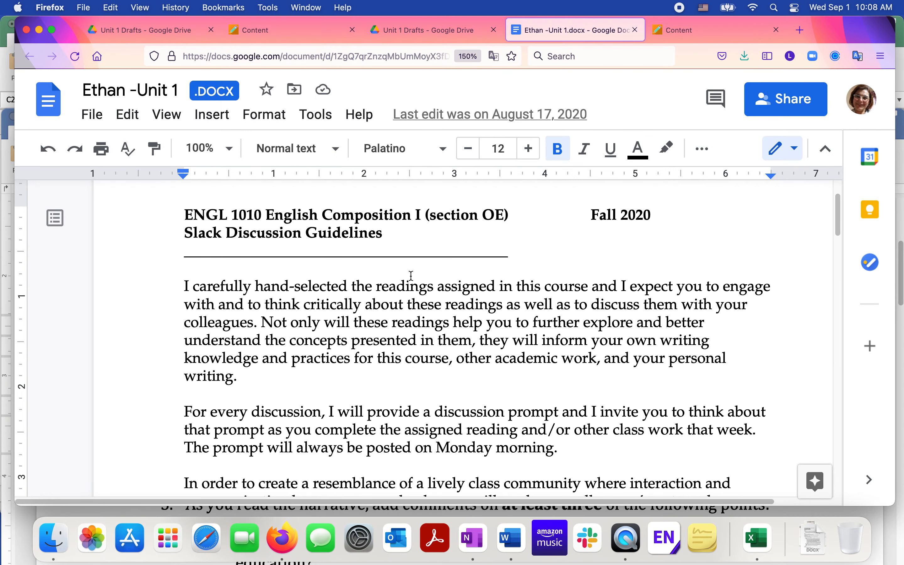
pyautogui.scroll(-15, 412, 276)
pyautogui.scroll(-7, 411, 277)
pyautogui.scroll(5, 411, 276)
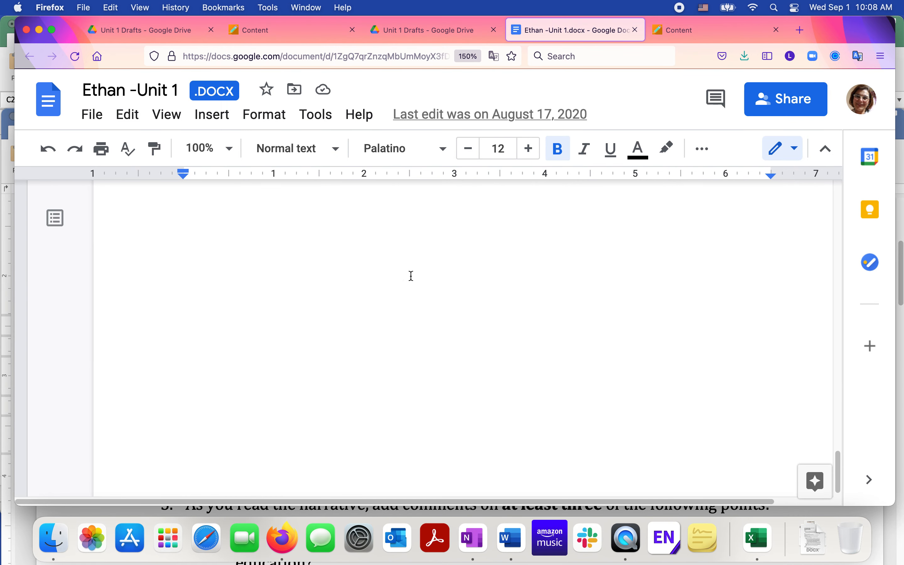
pyautogui.scroll(3, 411, 276)
pyautogui.click(188, 314)
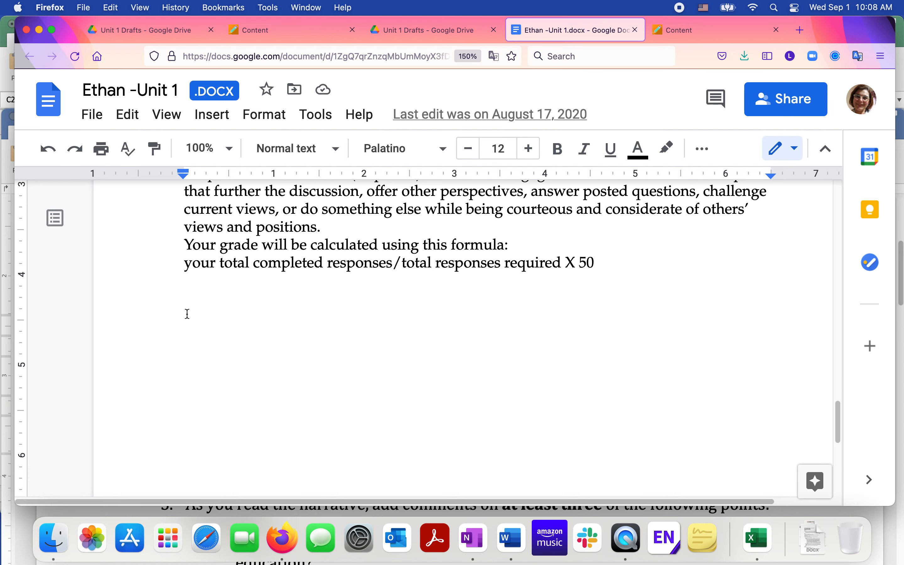
pyautogui.press('Return')
pyautogui.press('super+v')
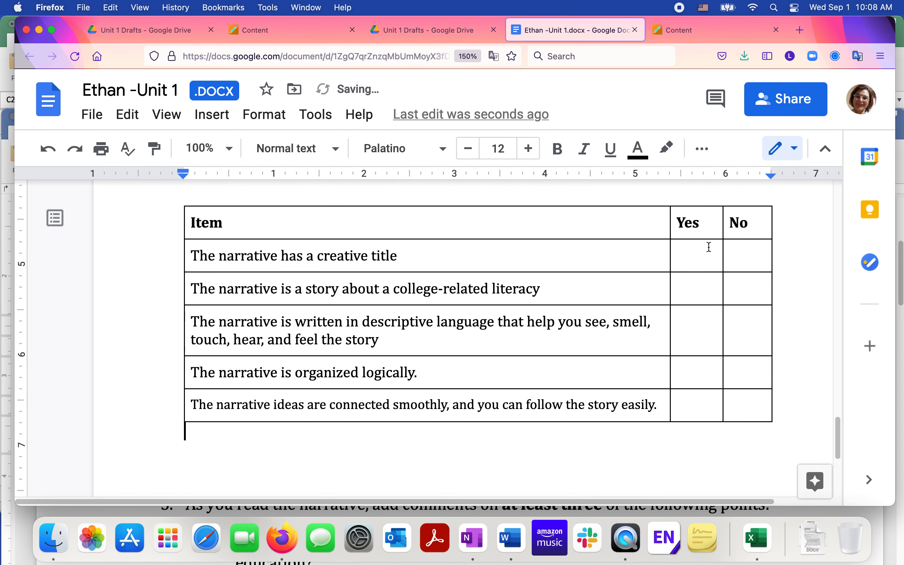
# - Mark the checklist with X: Yes for title, descriptive language and organization; No for college-related literacy and smooth connections
pyautogui.click(704, 257)
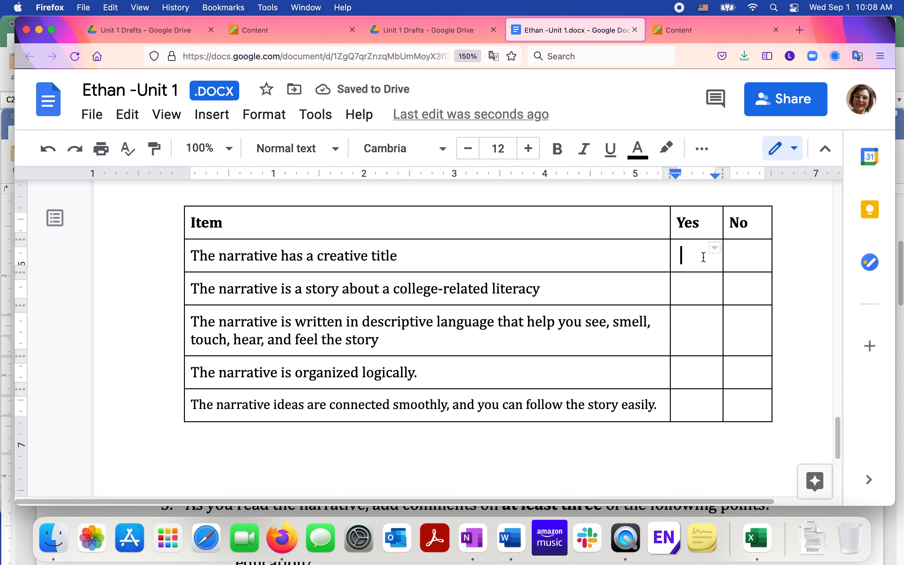
pyautogui.write('X')
pyautogui.doubleClick(751, 285)
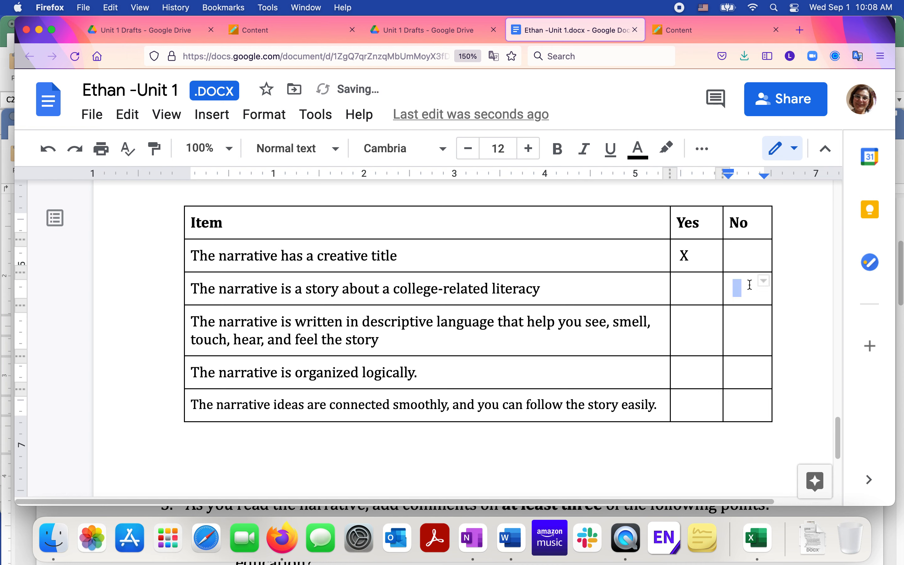
pyautogui.write('X')
pyautogui.doubleClick(701, 324)
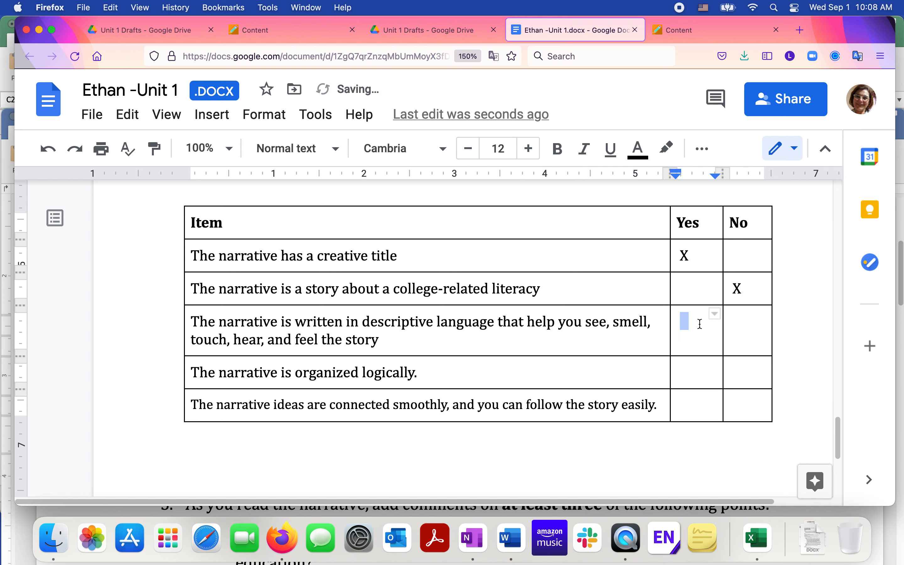
pyautogui.click(698, 369)
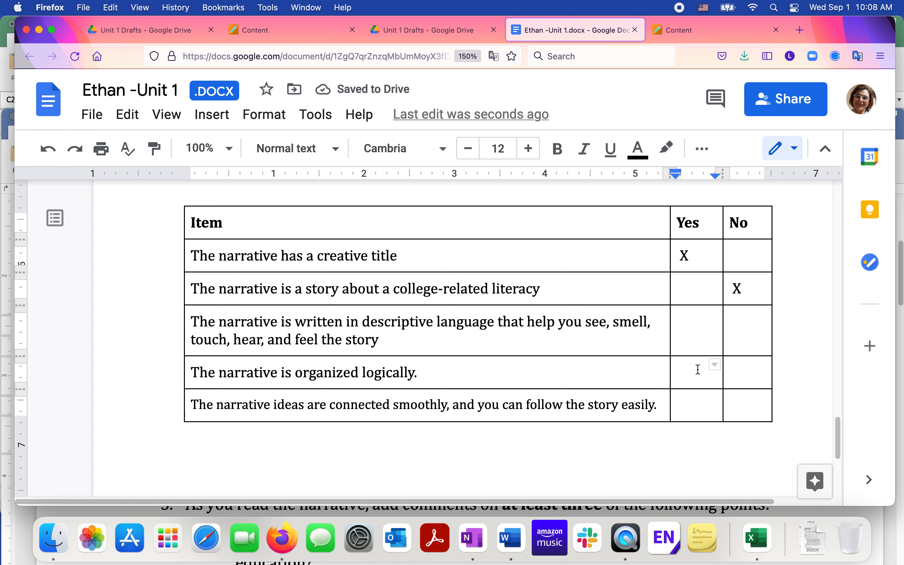
pyautogui.write('X')
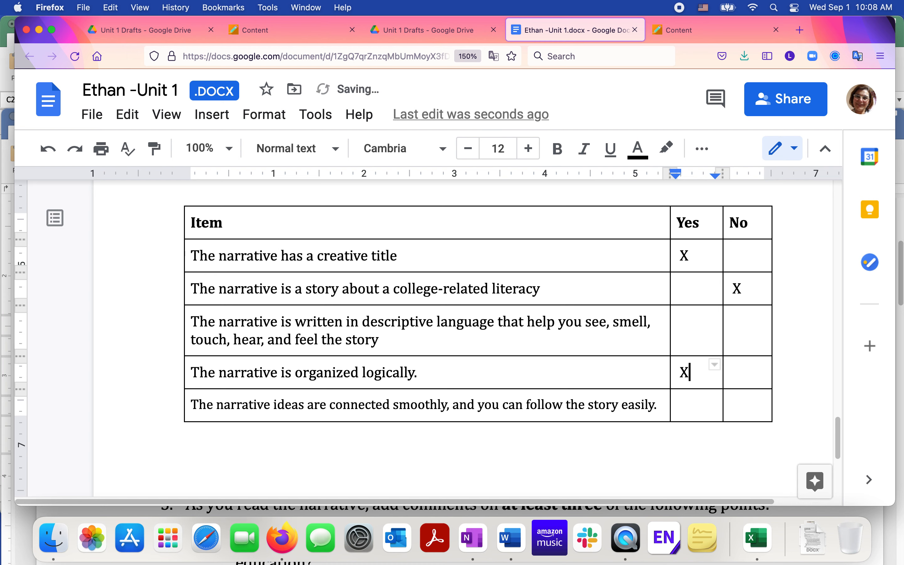
pyautogui.click(700, 329)
pyautogui.write('X')
pyautogui.click(754, 408)
pyautogui.write('X')
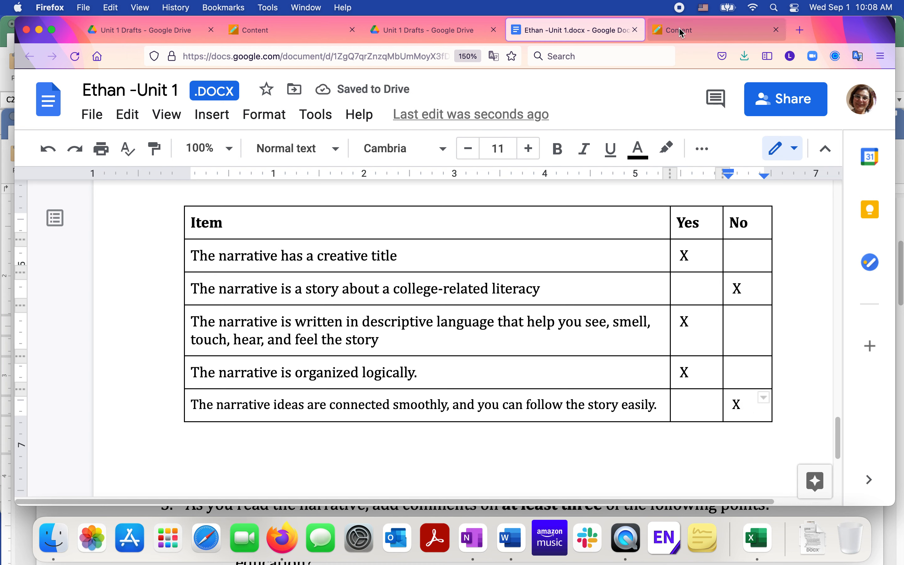
# - Review the remaining peer review steps in the Word guidelines, then return to the peer's document
pyautogui.click(511, 538)
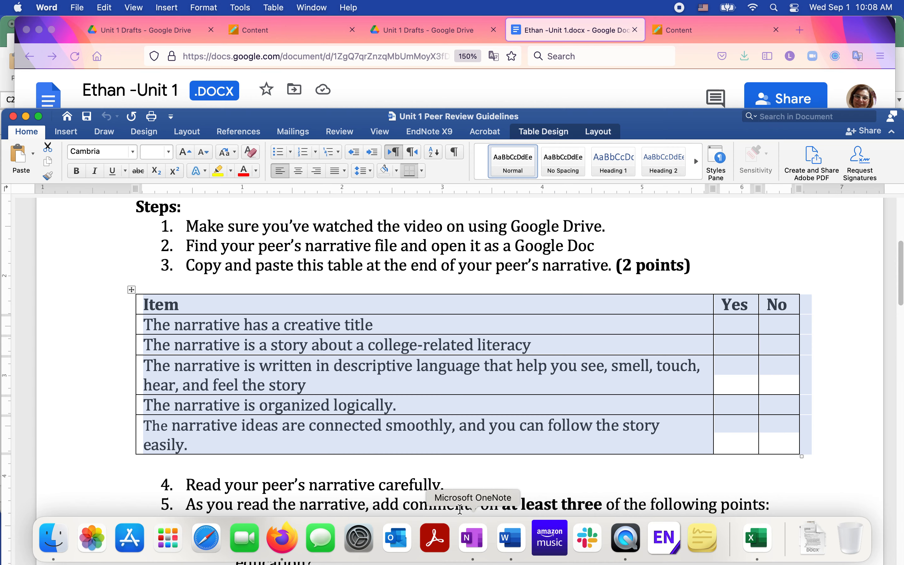
pyautogui.scroll(-10, 412, 363)
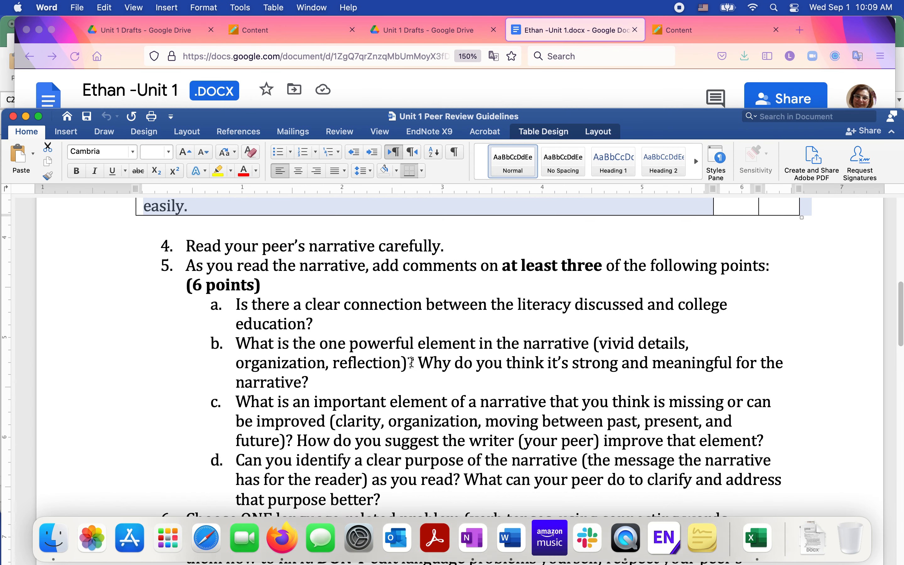
pyautogui.scroll(-2, 411, 363)
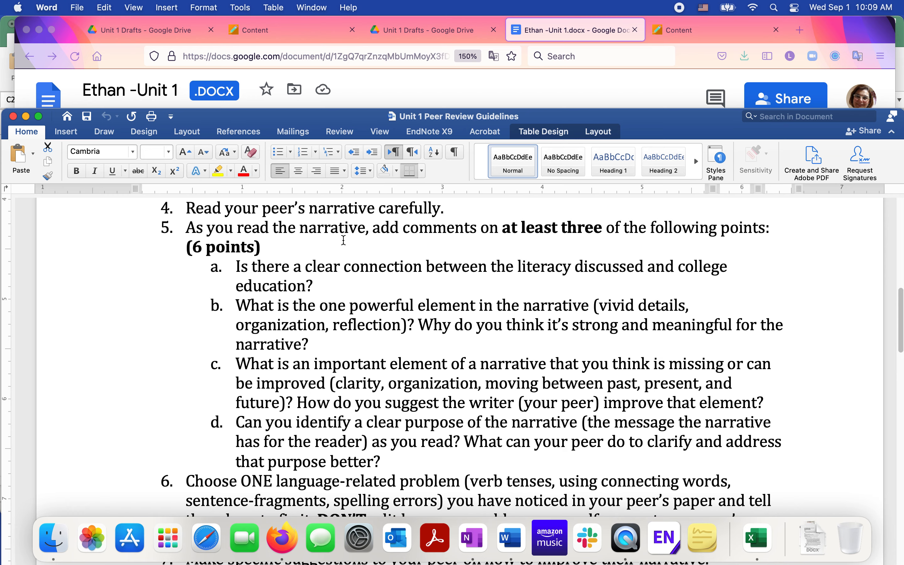
pyautogui.click(562, 35)
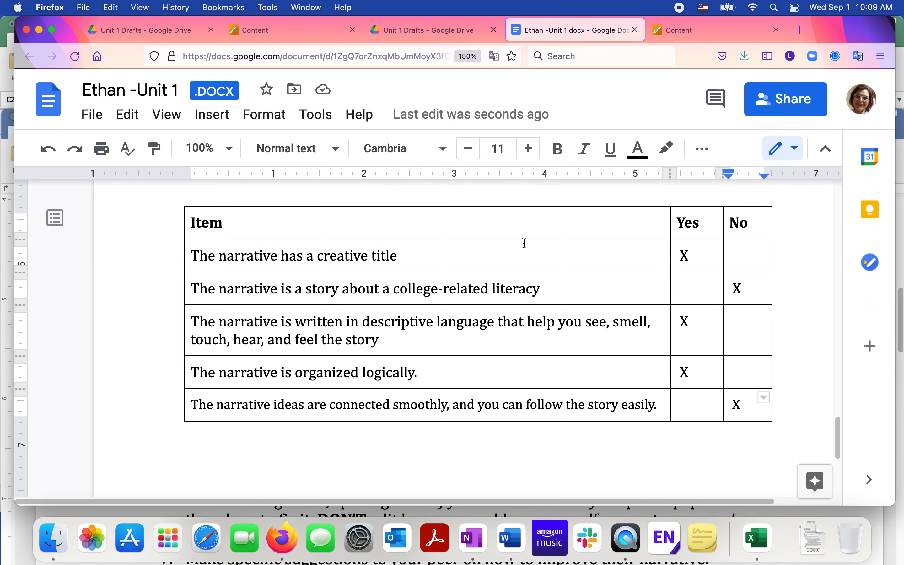
pyautogui.scroll(5, 524, 243)
pyautogui.scroll(5, 525, 243)
pyautogui.scroll(-10, 562, 367)
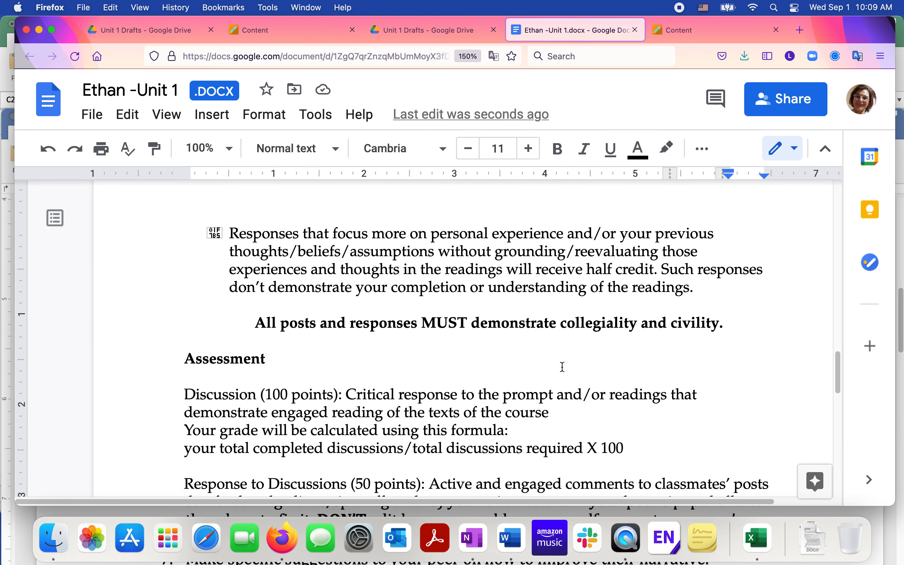
# - Below the table, write "I don't think this draft has enough details."
pyautogui.click(236, 459)
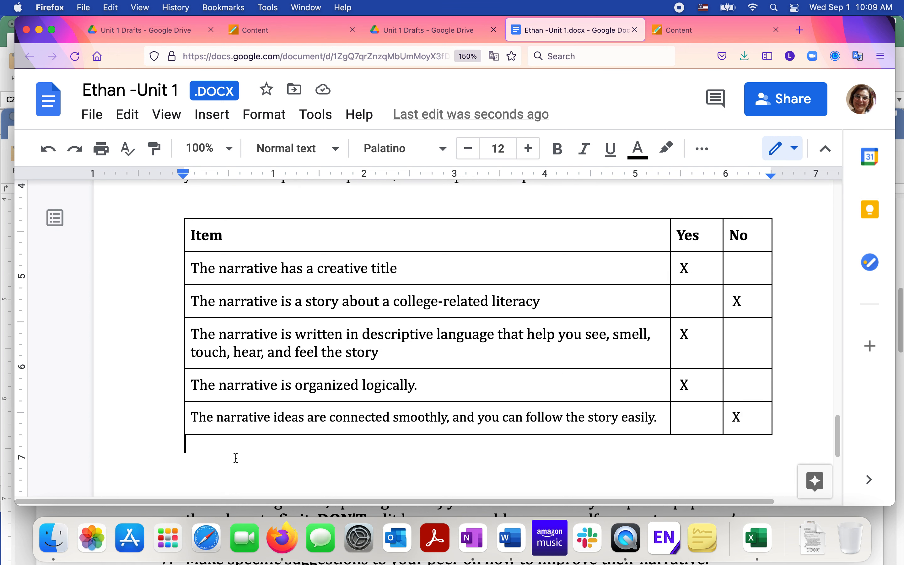
pyautogui.write('I ')
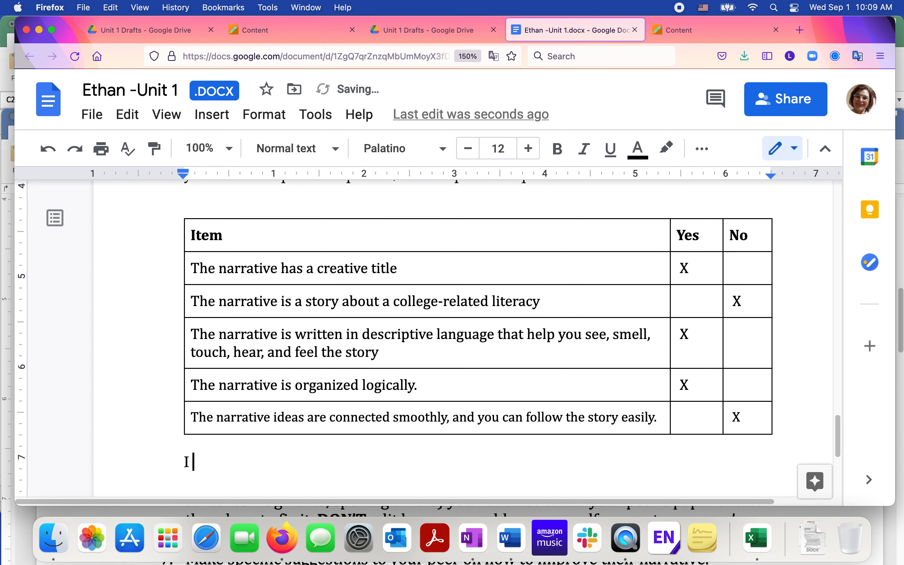
pyautogui.write("don't think th")
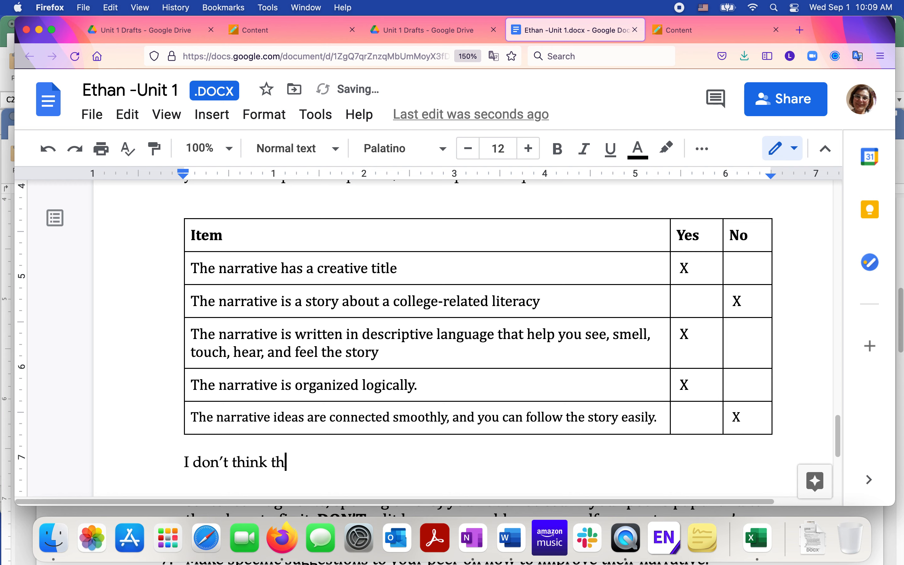
pyautogui.write('is draft has en')
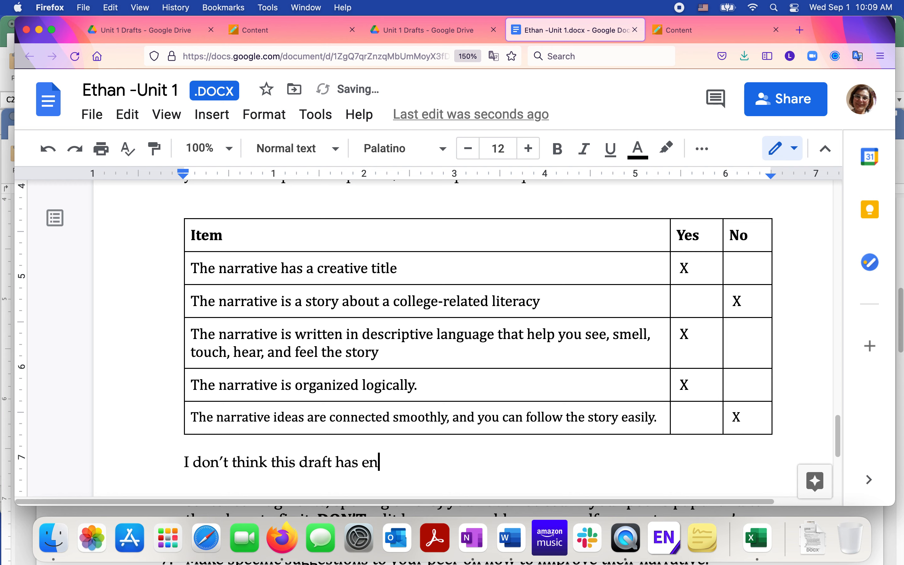
pyautogui.write('ough details.')
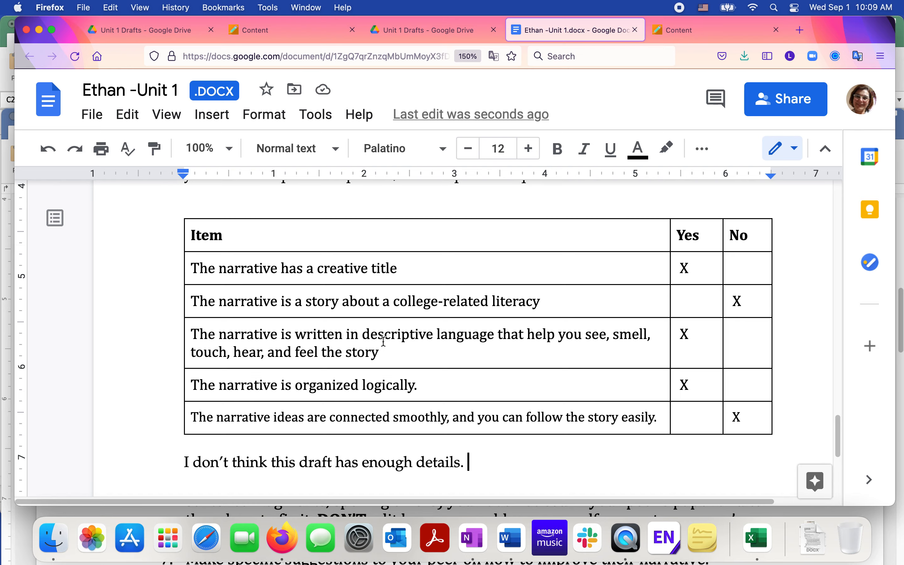
# - Add the comment "This is a strong sentence." to the line "All Discussions will be on Slack."
pyautogui.scroll(10, 383, 341)
pyautogui.scroll(15, 383, 341)
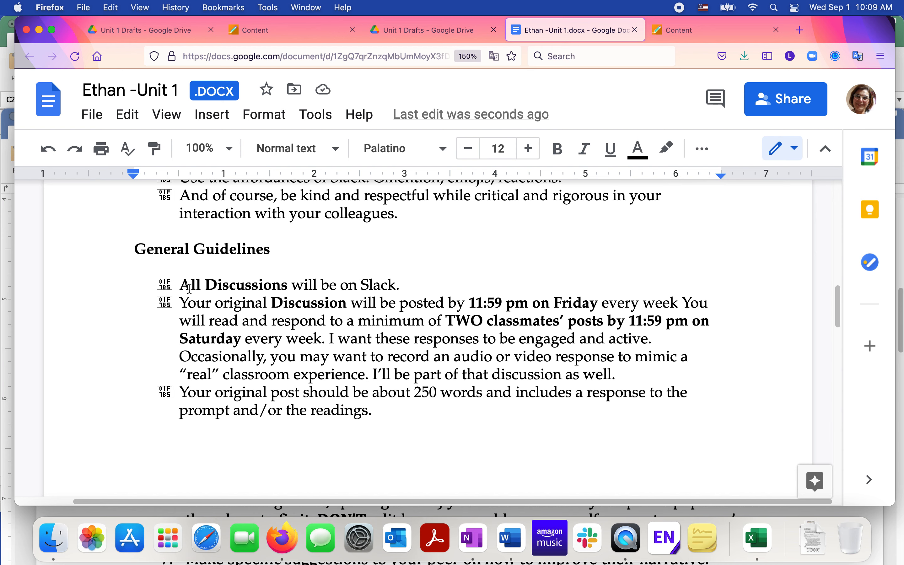
pyautogui.moveTo(180, 286); pyautogui.dragTo(410, 283)
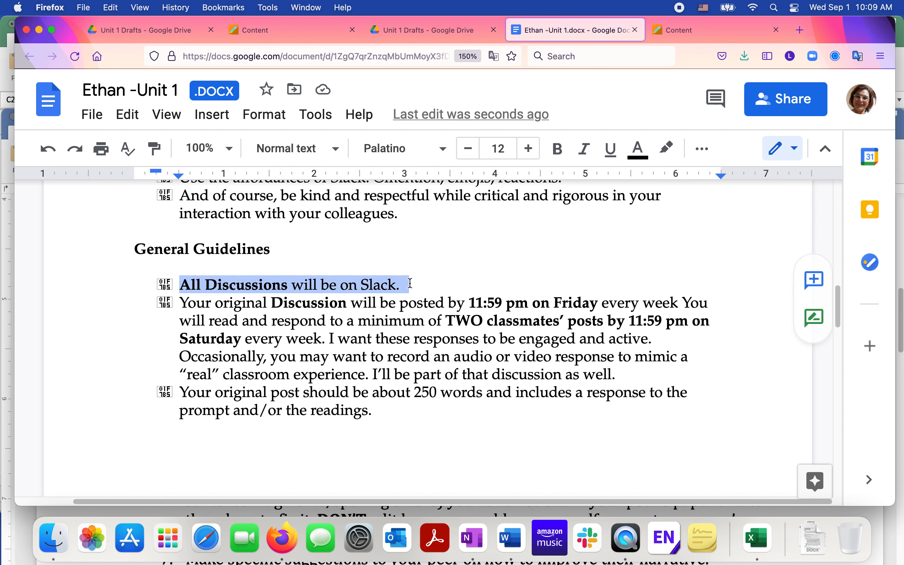
pyautogui.click(236, 286)
pyautogui.moveTo(180, 286); pyautogui.dragTo(411, 282)
pyautogui.click(701, 158)
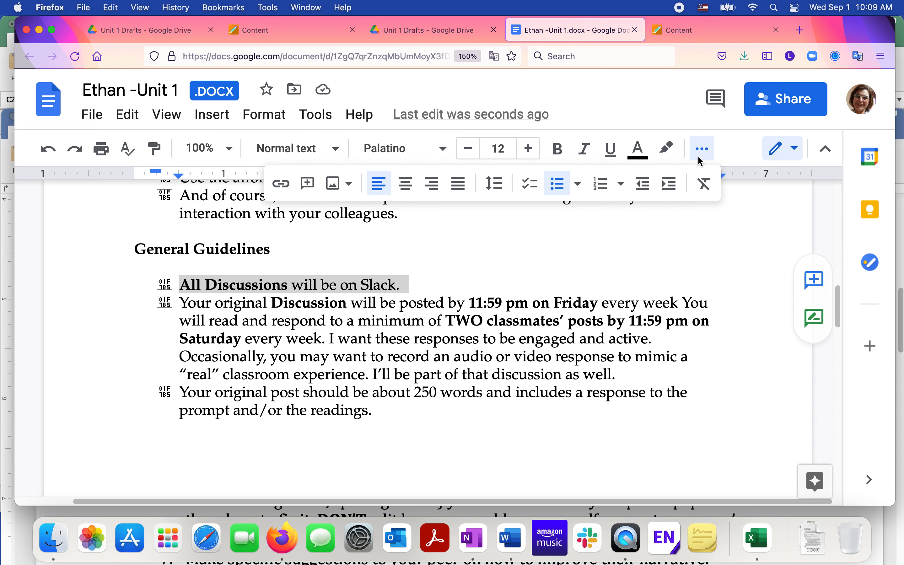
pyautogui.click(307, 184)
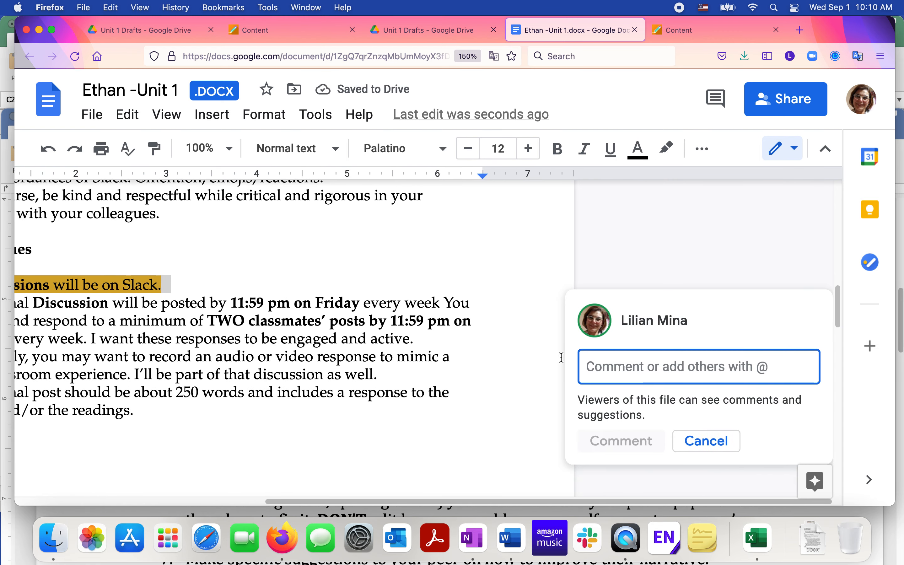
pyautogui.moveTo(685, 332)
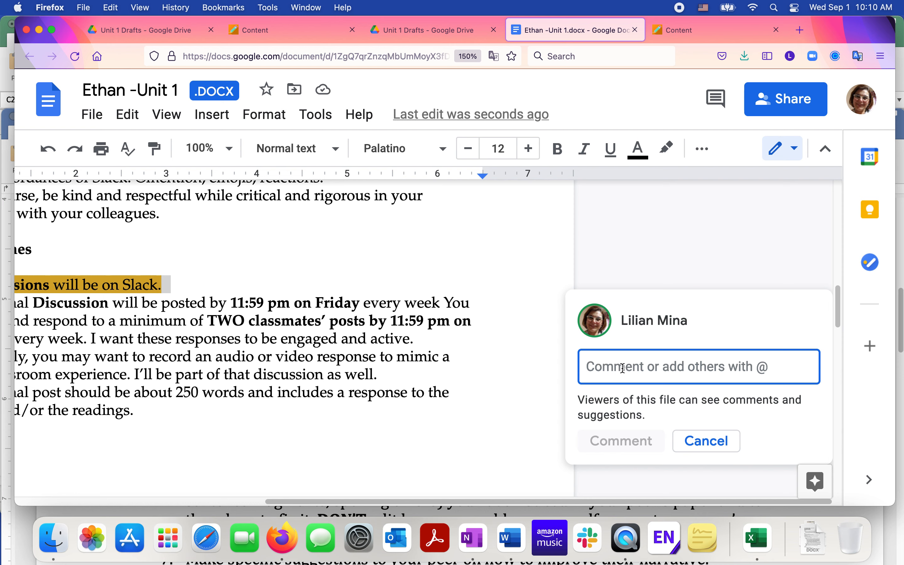
pyautogui.write('Thi')
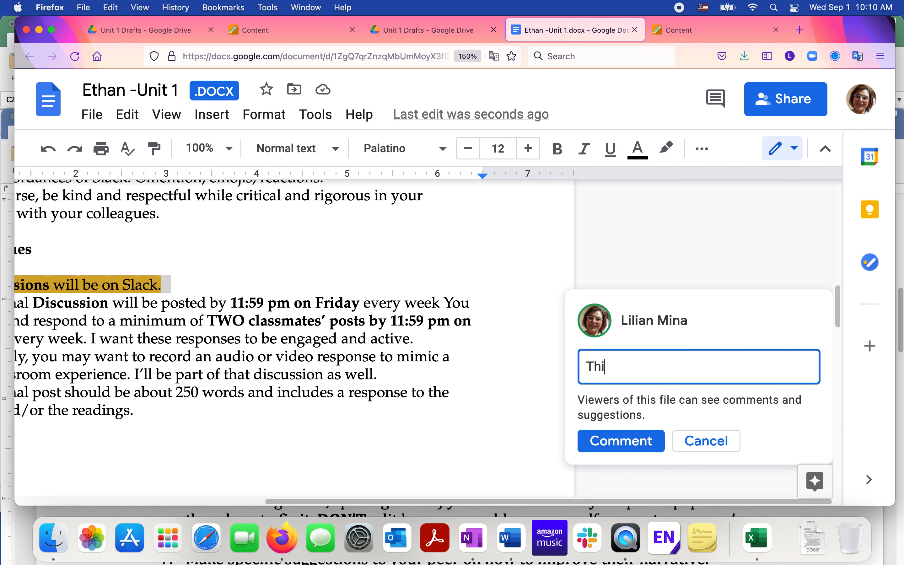
pyautogui.write('s is a strong sentence.')
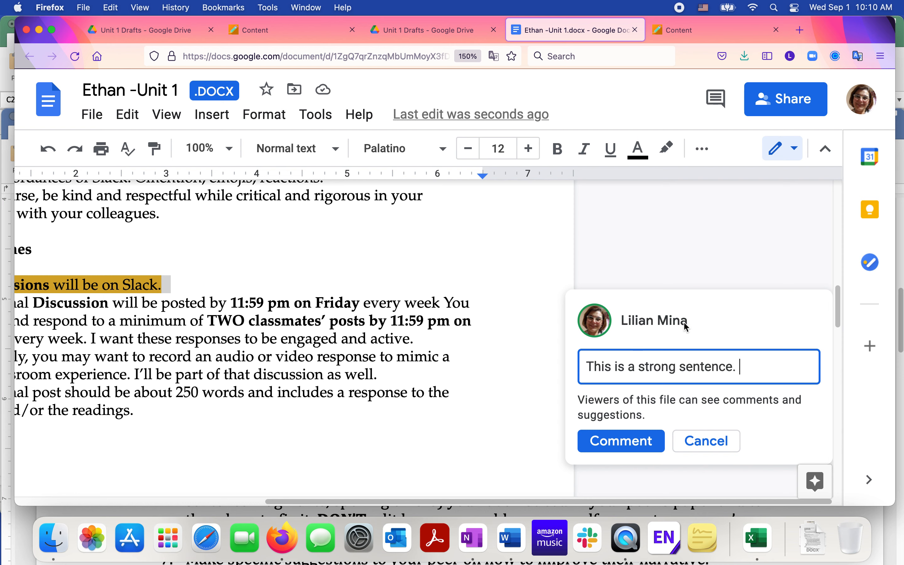
pyautogui.click(629, 450)
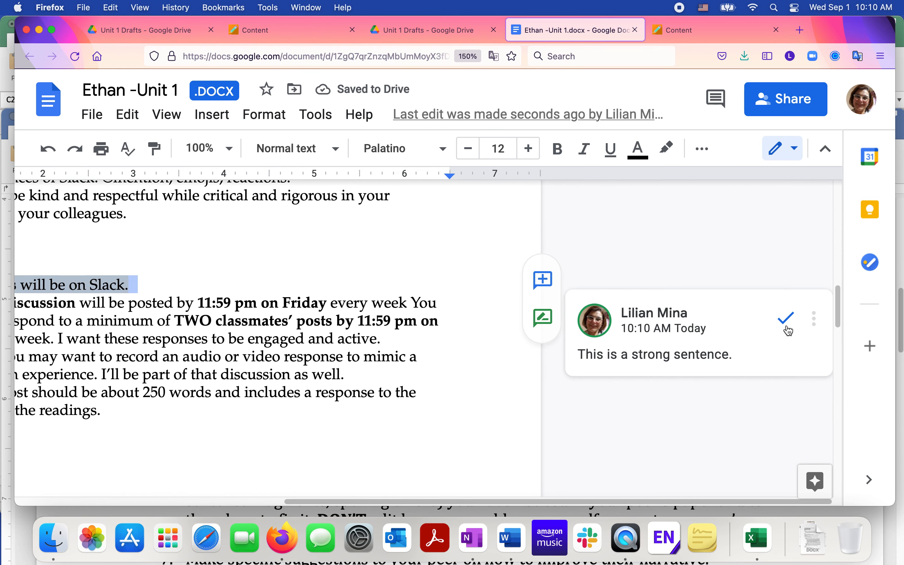
# - Mark the comment as resolved
pyautogui.click(799, 328)
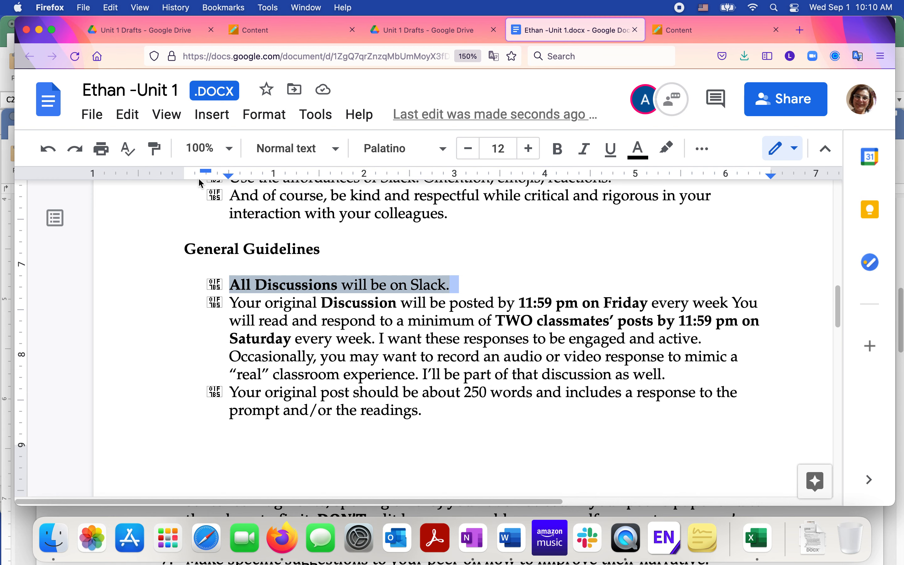
pyautogui.scroll(-1, 304, 369)
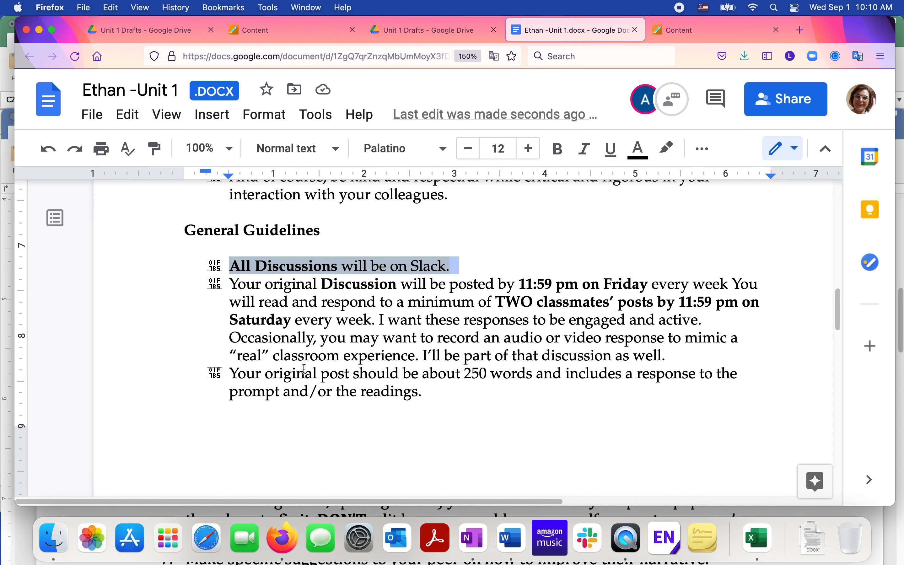
pyautogui.scroll(1, 412, 359)
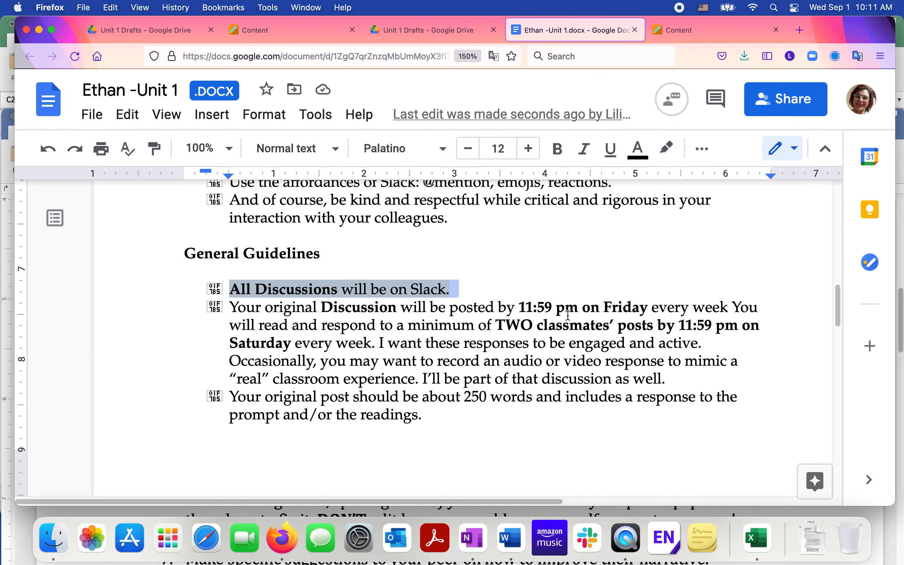
pyautogui.scroll(2, 568, 316)
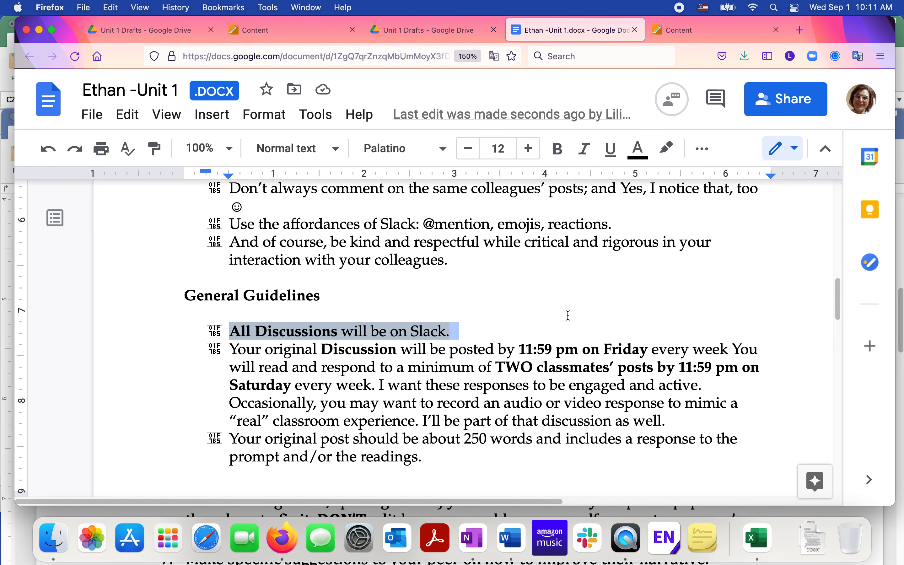
pyautogui.hscroll(5, 568, 316)
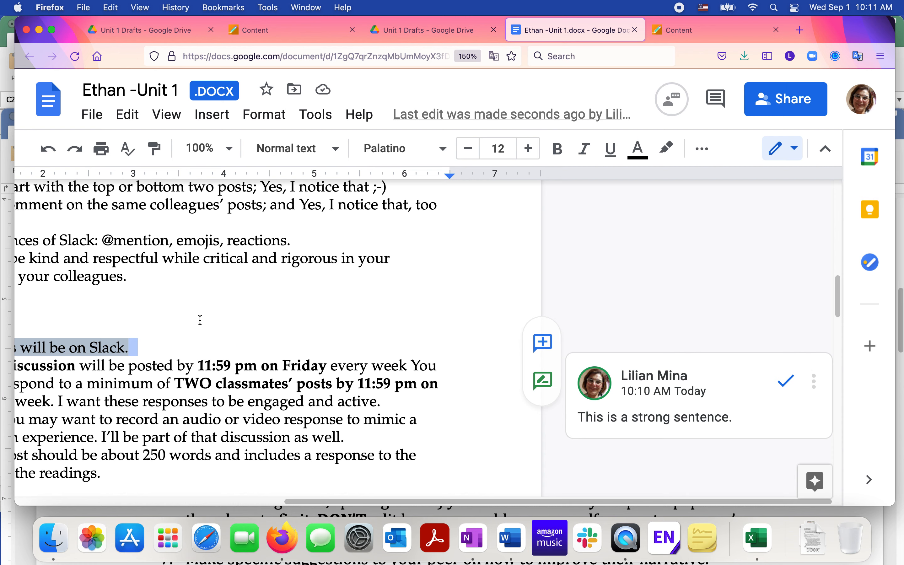
pyautogui.hscroll(-2, 200, 320)
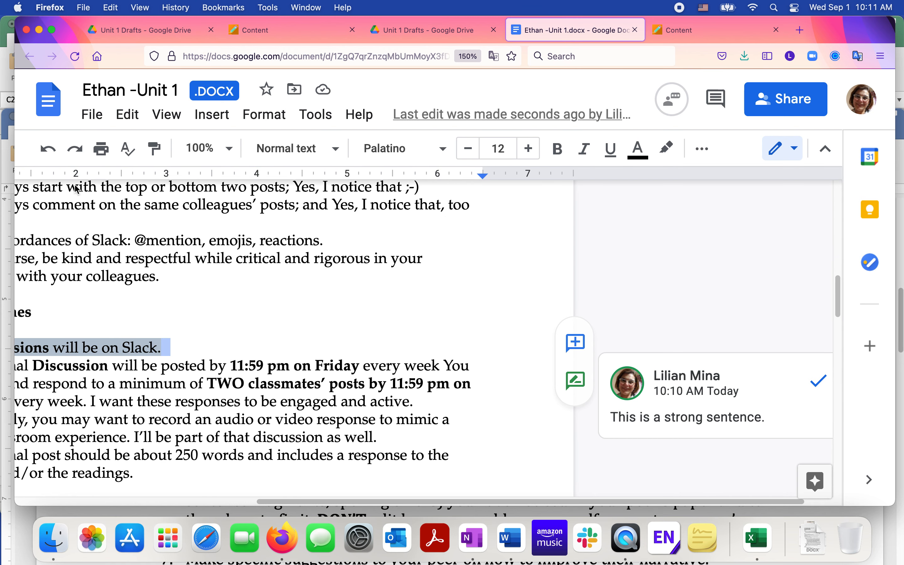
# - Download the document as a Microsoft Word file, appending "-Peer review" to the file name before saving
pyautogui.click(89, 120)
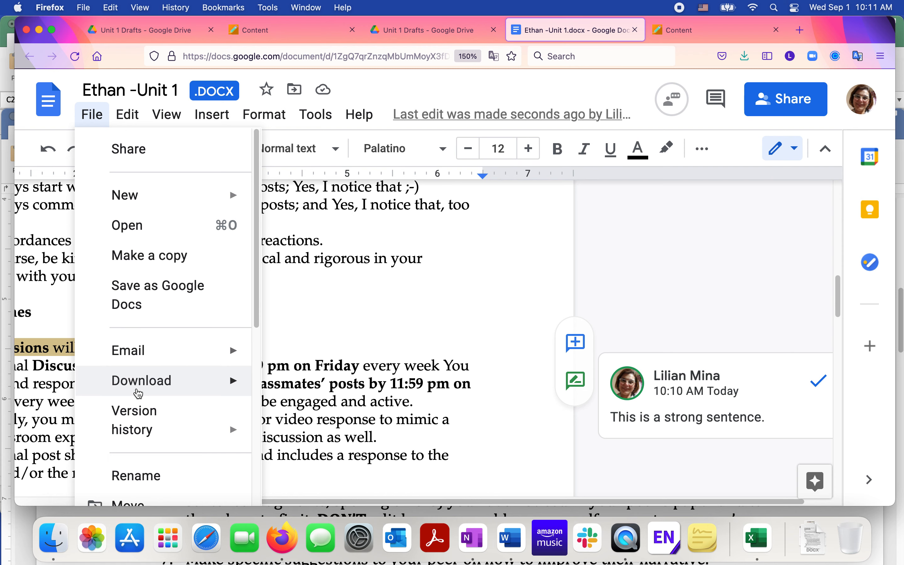
pyautogui.moveTo(139, 393)
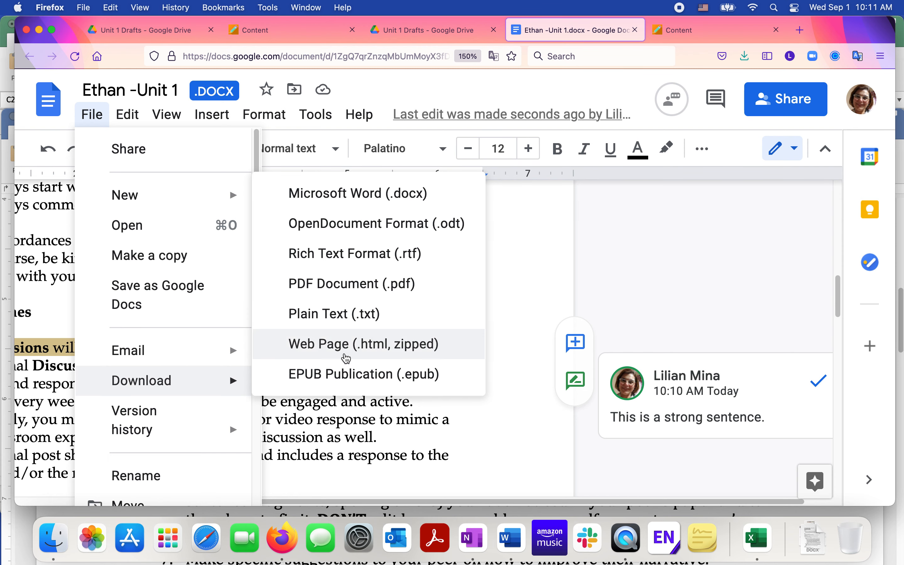
pyautogui.click(355, 194)
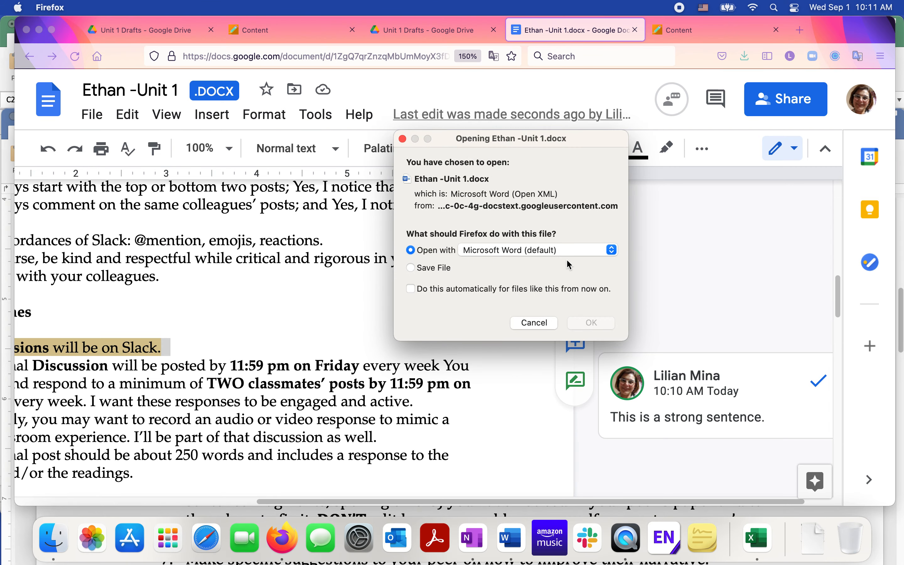
pyautogui.click(448, 266)
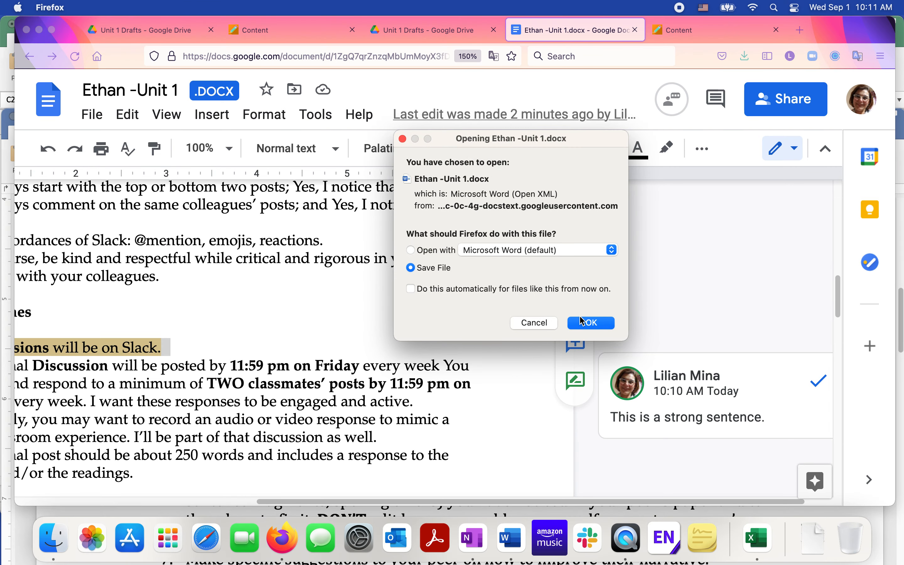
pyautogui.click(591, 323)
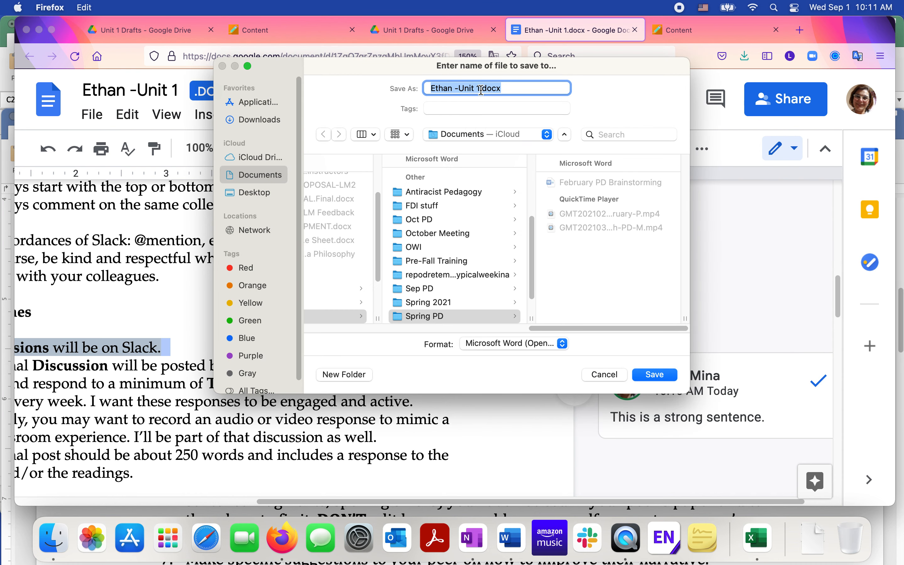
pyautogui.click(482, 90)
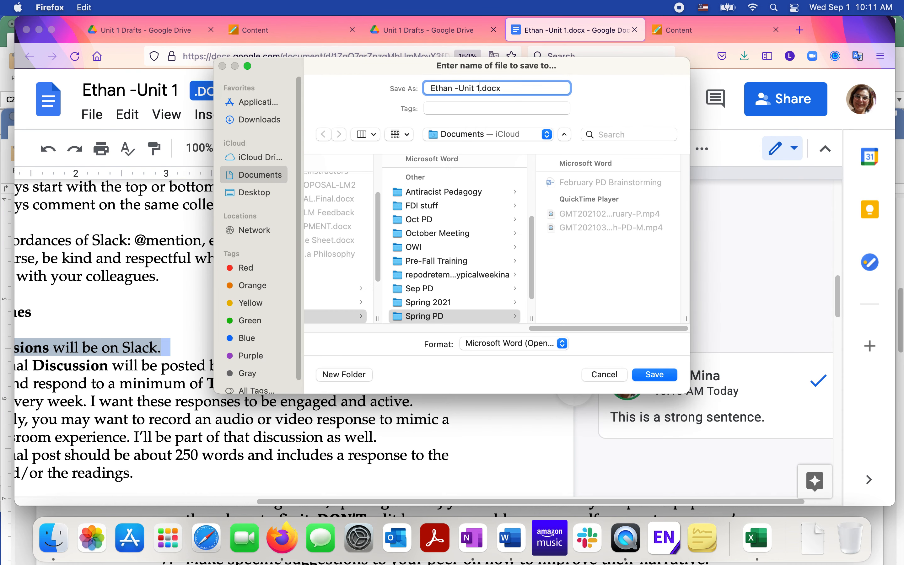
pyautogui.write('-Peer review')
pyautogui.scroll(5, 375, 243)
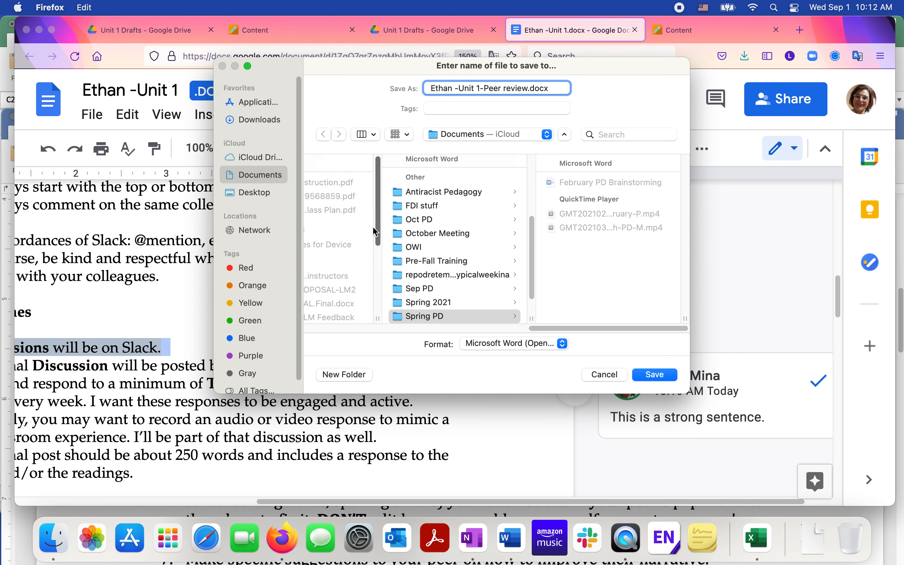
pyautogui.click(655, 374)
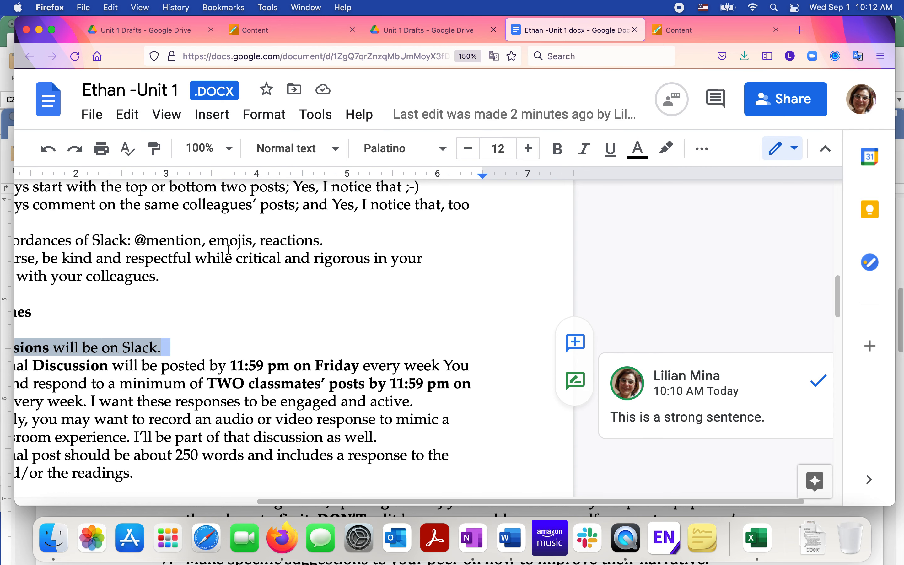
pyautogui.hscroll(-3, 228, 250)
pyautogui.hscroll(-2, 228, 250)
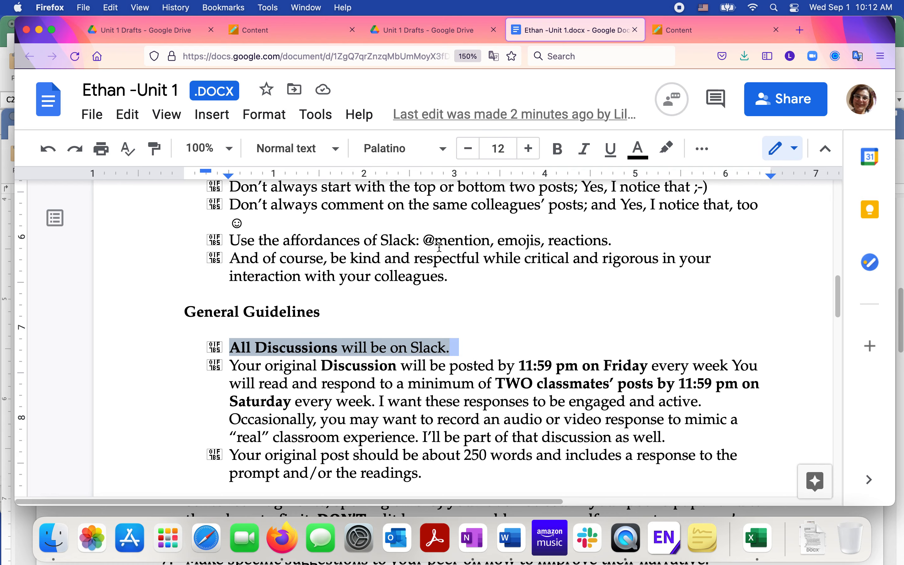
pyautogui.hscroll(5, 440, 247)
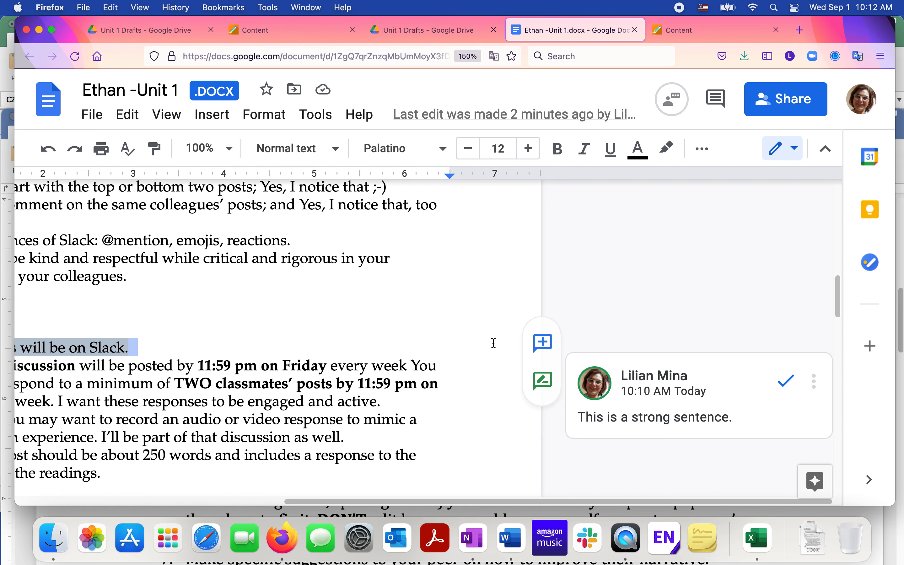
pyautogui.click(668, 418)
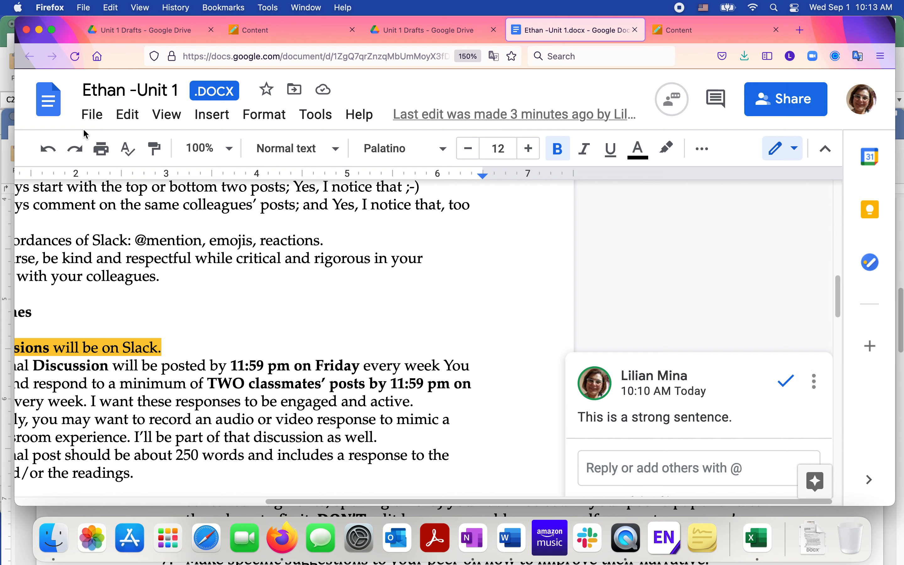
pyautogui.click(98, 116)
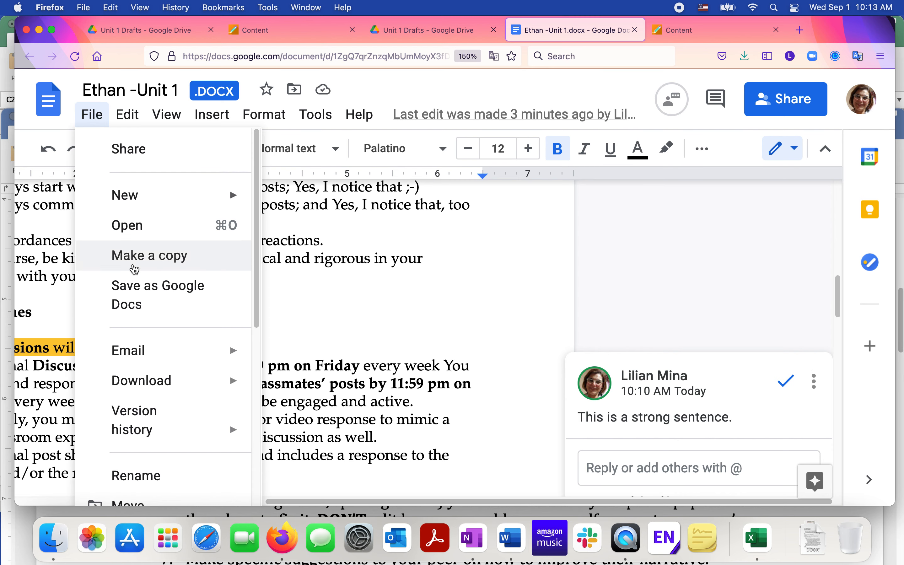
pyautogui.moveTo(146, 381)
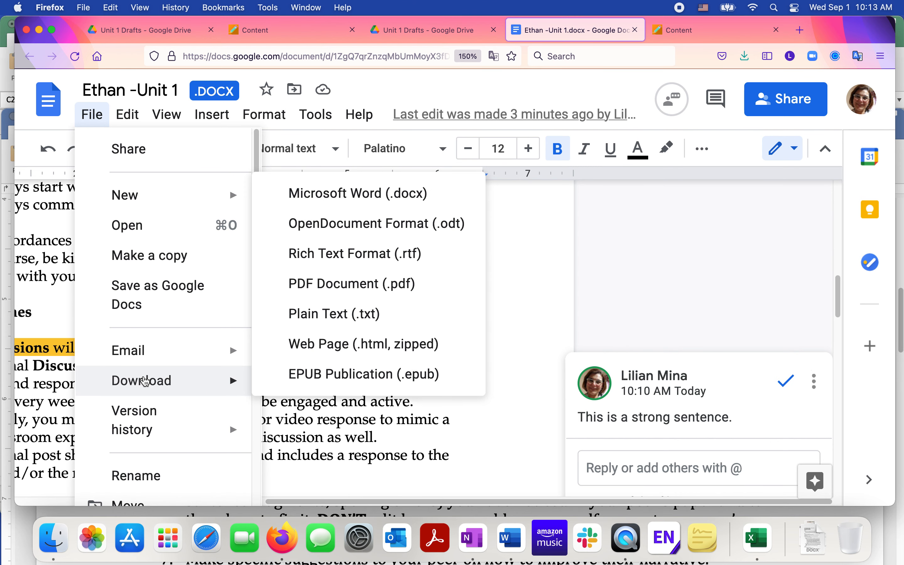
pyautogui.click(356, 198)
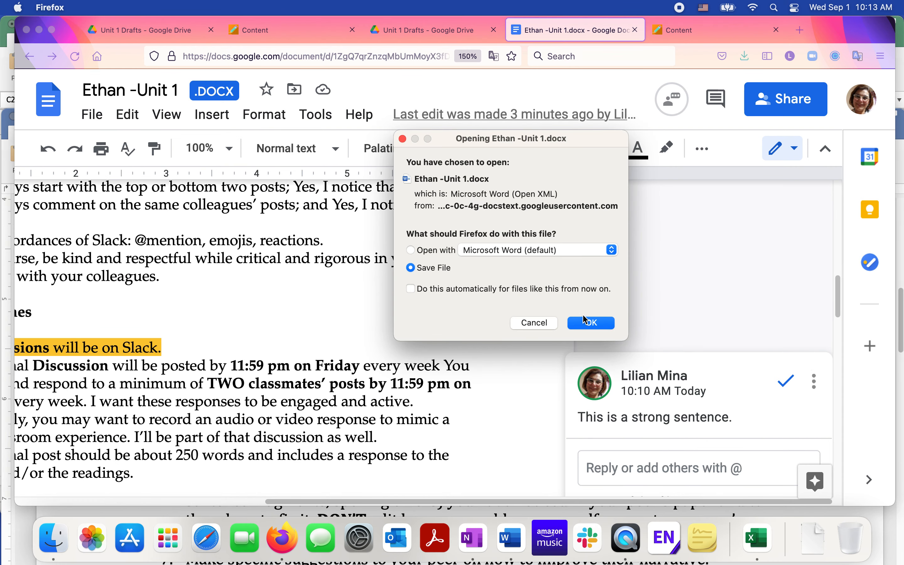
pyautogui.click(592, 323)
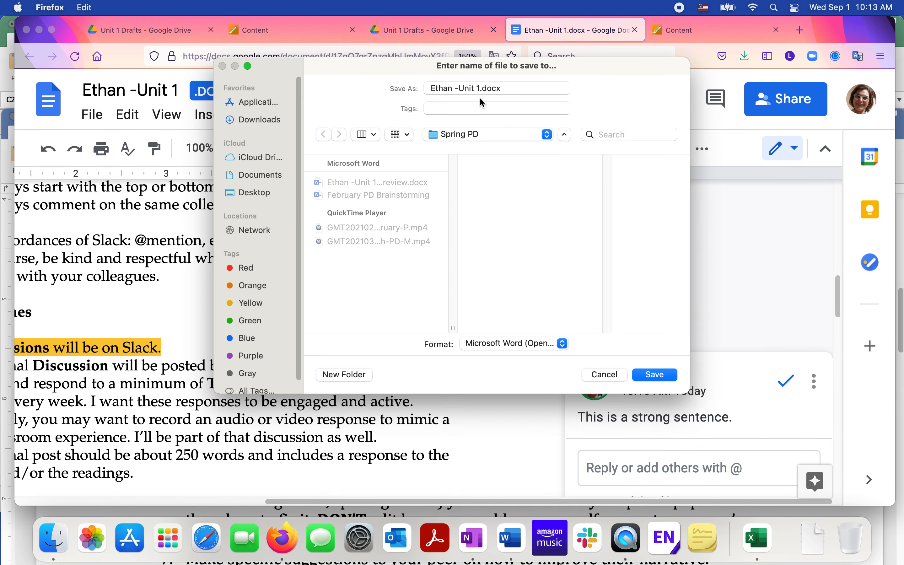
pyautogui.click(477, 88)
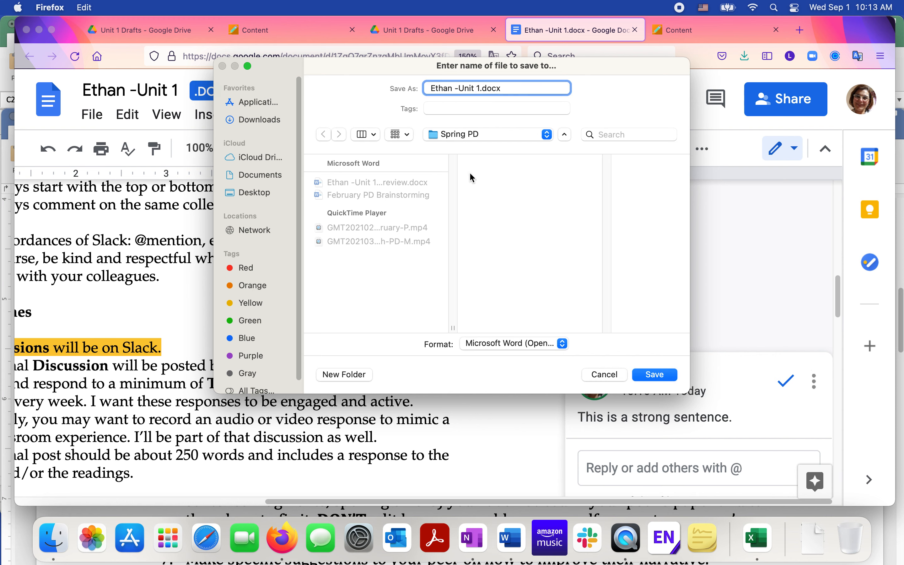
pyautogui.press('Right')
pyautogui.write('-Final')
pyautogui.click(603, 375)
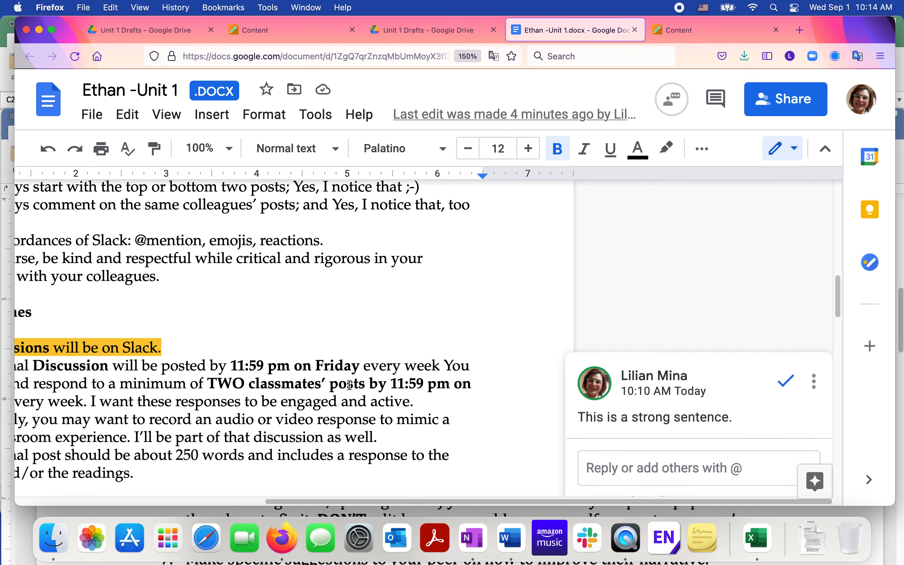
# - Switch back to the Drive tab and open the Section OA folder
pyautogui.hscroll(-10, 350, 385)
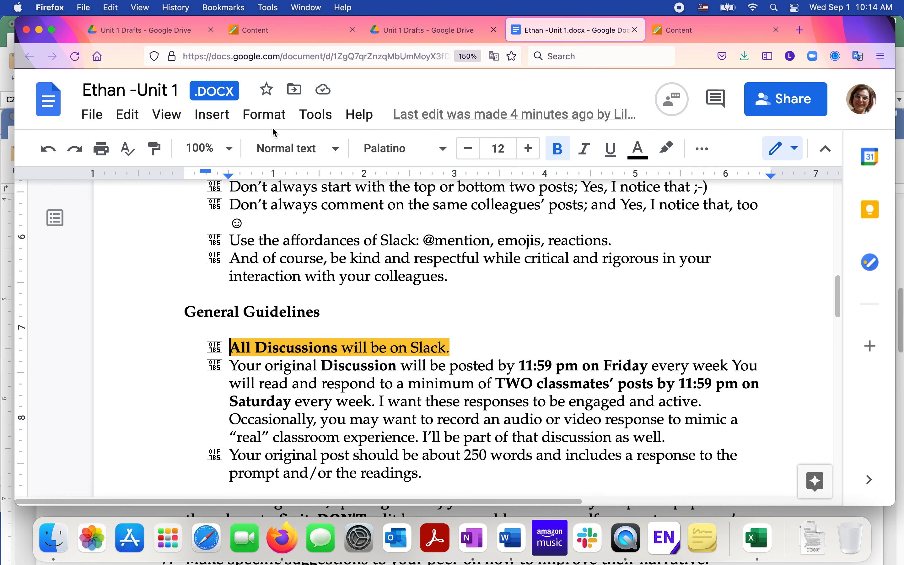
pyautogui.click(388, 29)
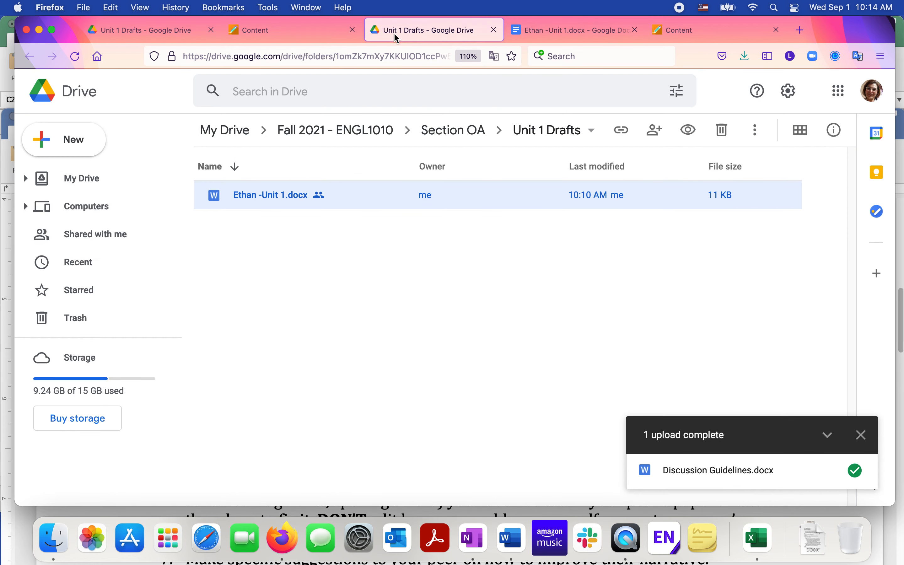
pyautogui.click(469, 134)
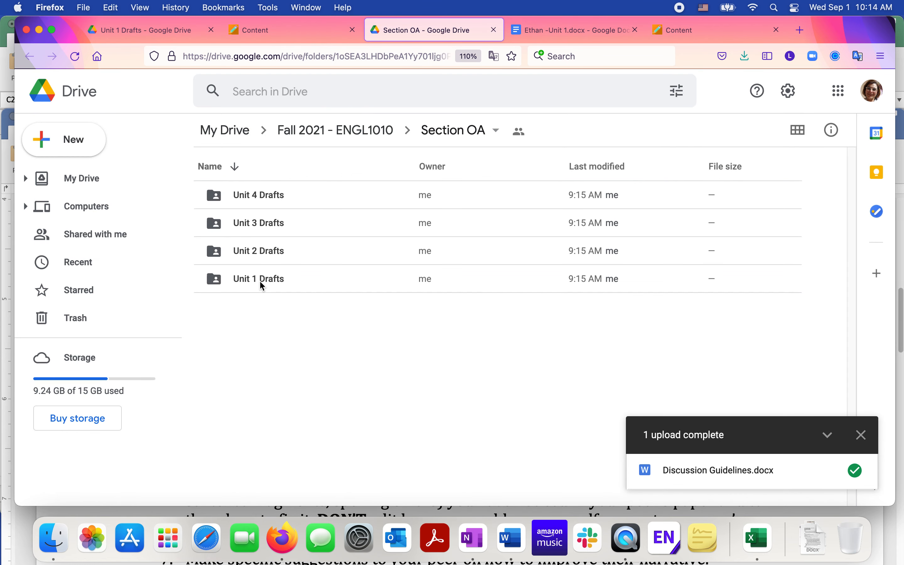